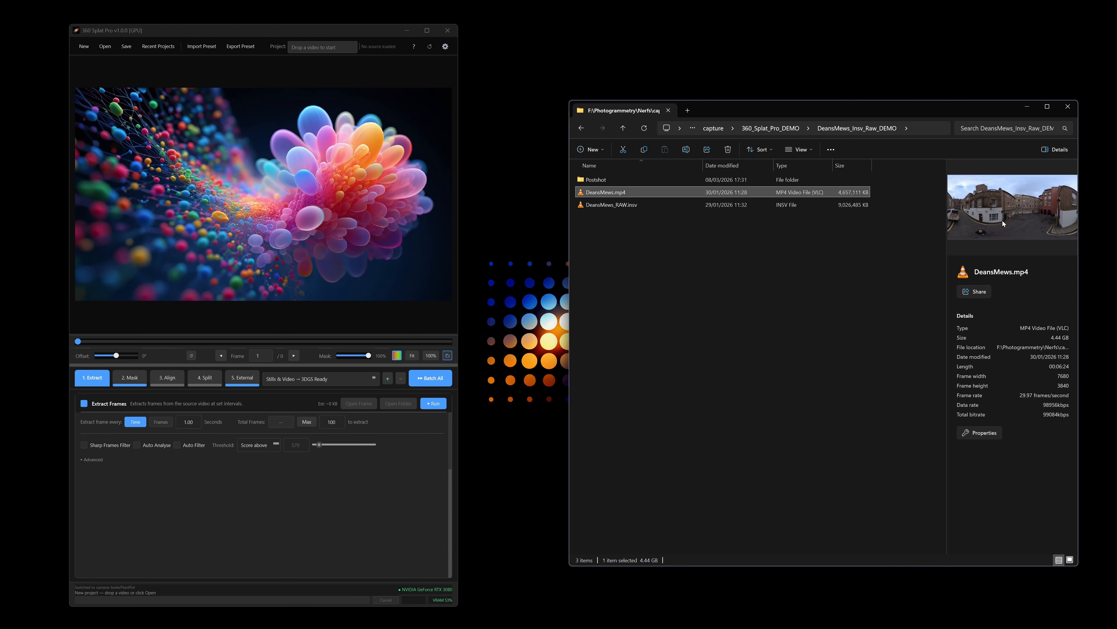
Step: Preview DeansMews.mp4 in Media Player and close the player
{"action": "right_click", "coordinate": [627, 194]}
{"action": "mouse_move", "coordinate": [697, 237]}
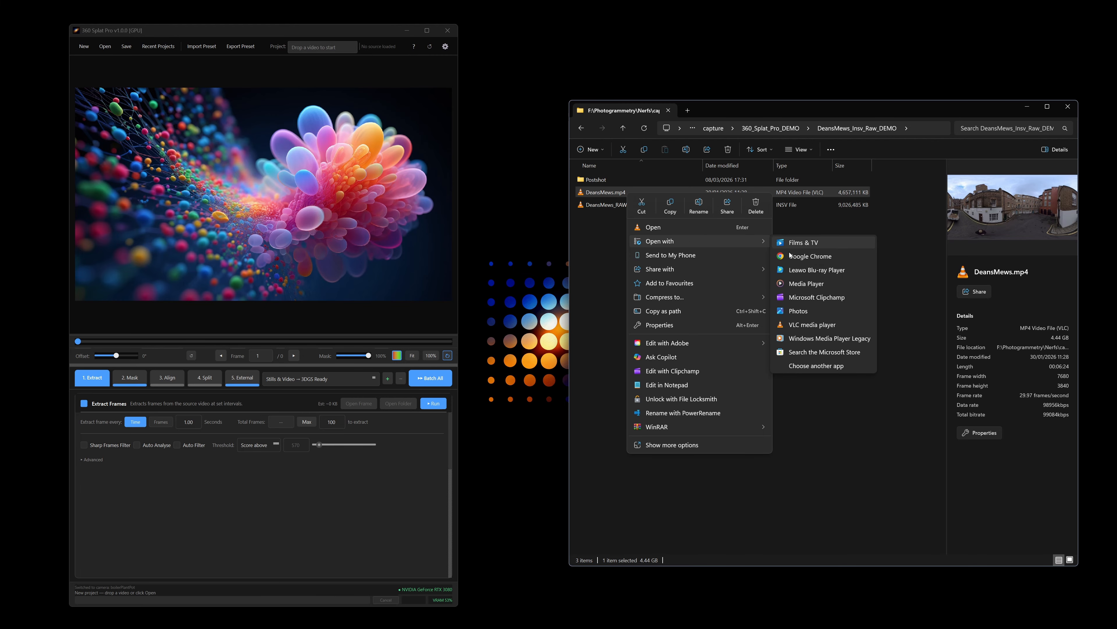
{"action": "left_click", "coordinate": [825, 287]}
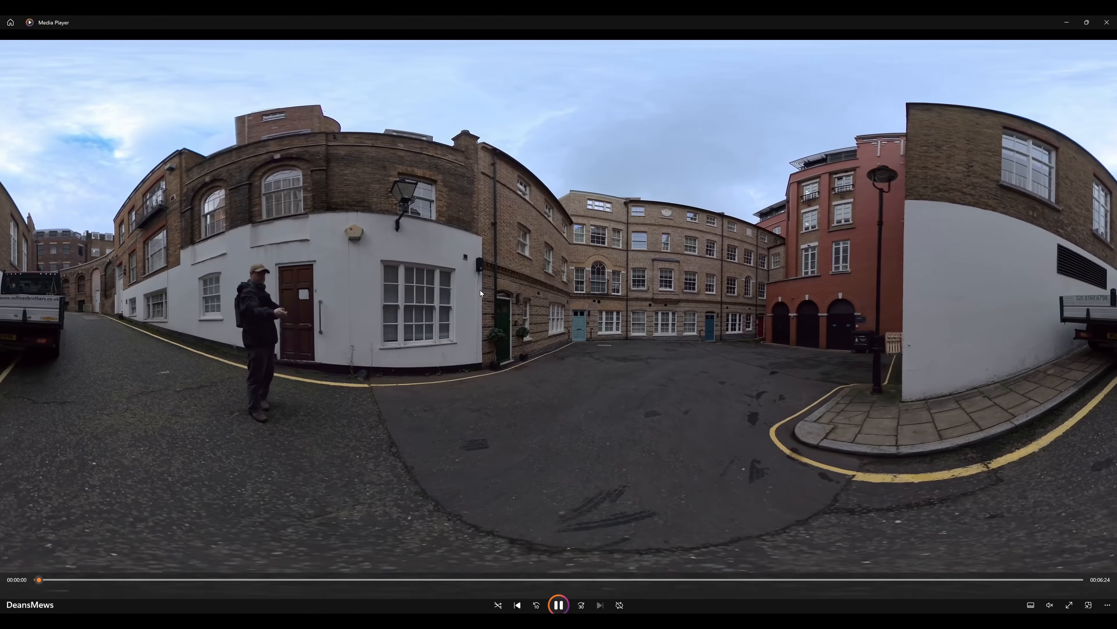
{"action": "left_click", "coordinate": [1108, 23]}
Step: Load DeansMews_RAW.insv into 360 Splat Pro by dropping it onto the app window
{"action": "left_click", "coordinate": [634, 204]}
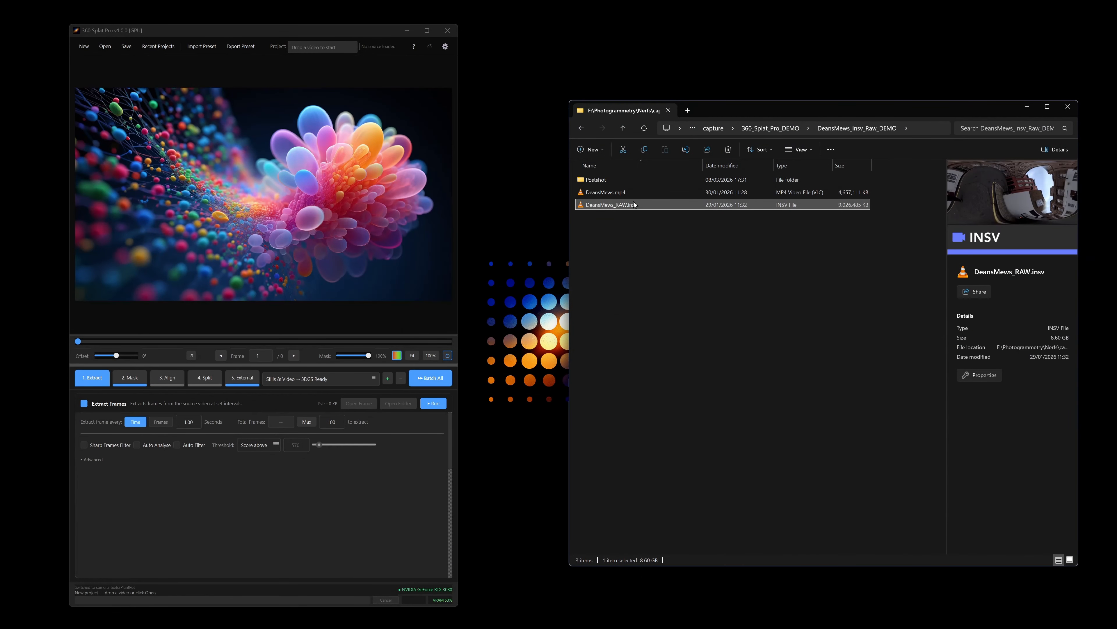
{"action": "right_click", "coordinate": [634, 204]}
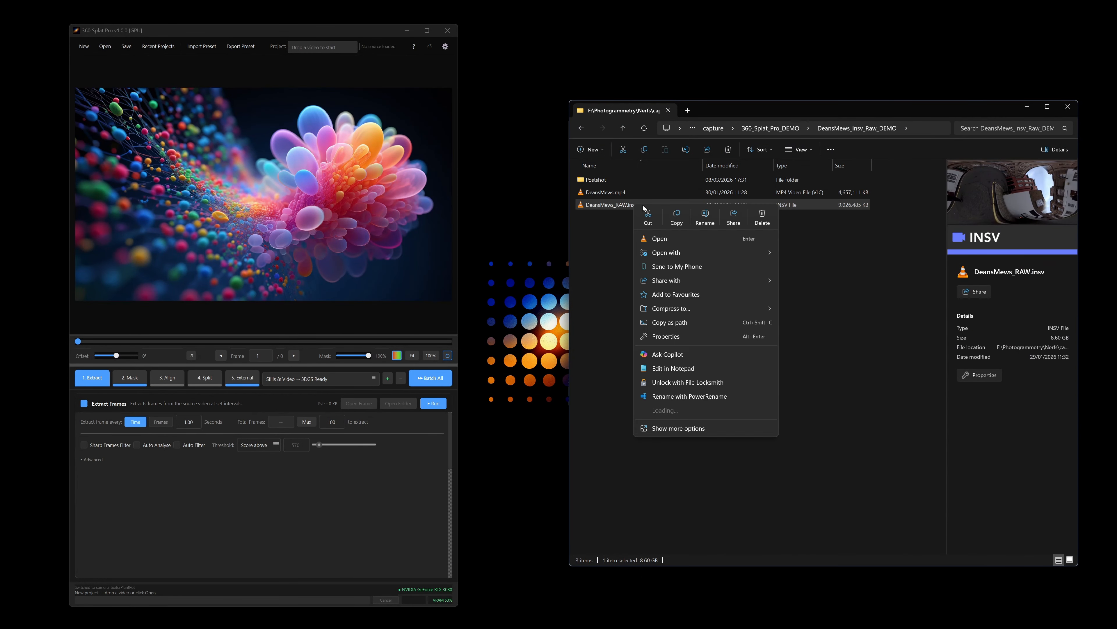
{"action": "left_click", "coordinate": [723, 235]}
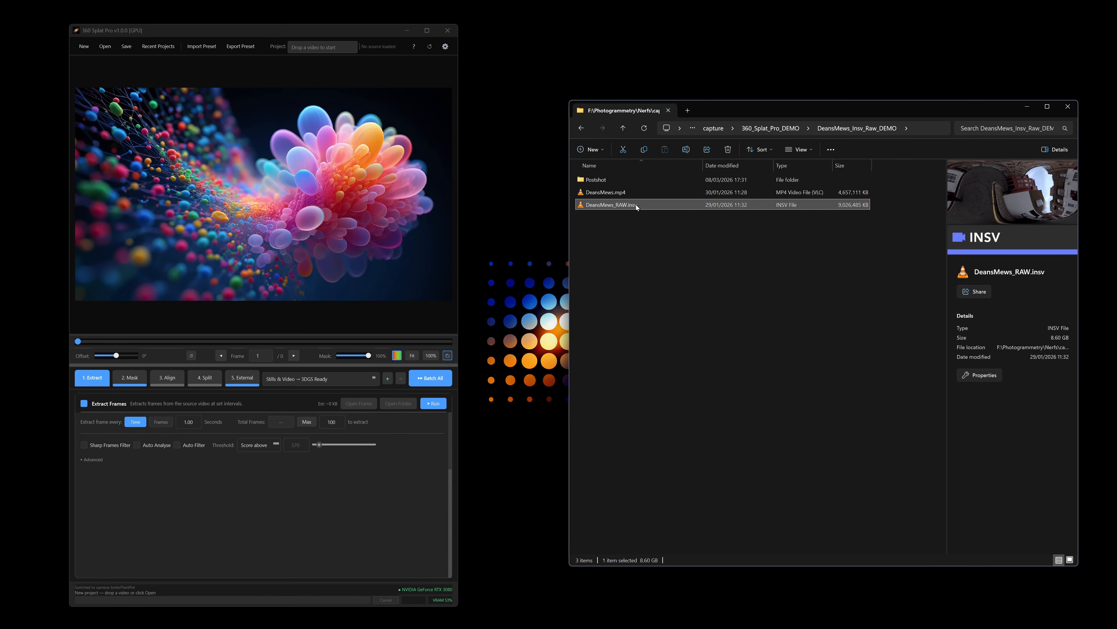
{"action": "left_click_drag", "start_coordinate": [636, 204], "coordinate": [240, 261]}
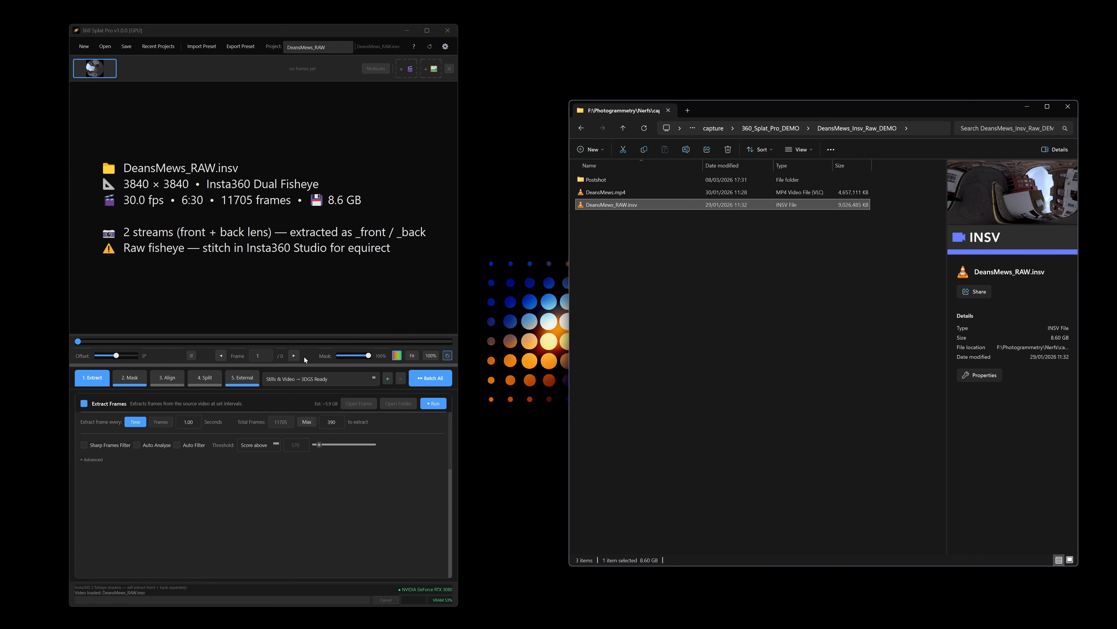
Step: Apply the 360° Insta Video Raw → 3DGS Trained preset and view the Shape masking settings
{"action": "left_click", "coordinate": [321, 380]}
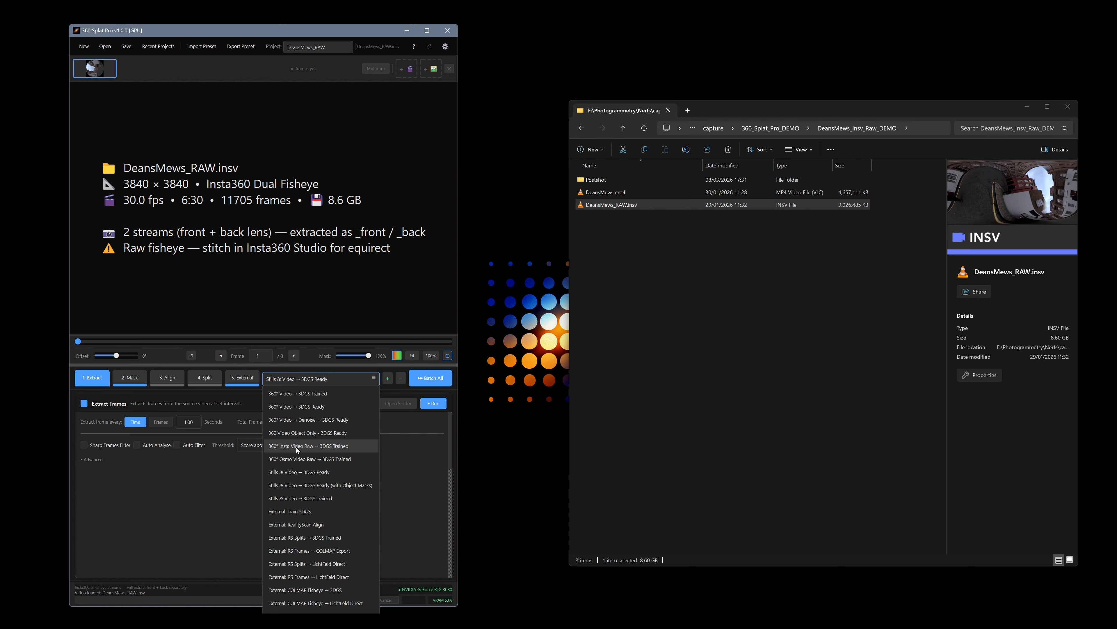
{"action": "left_click", "coordinate": [345, 445]}
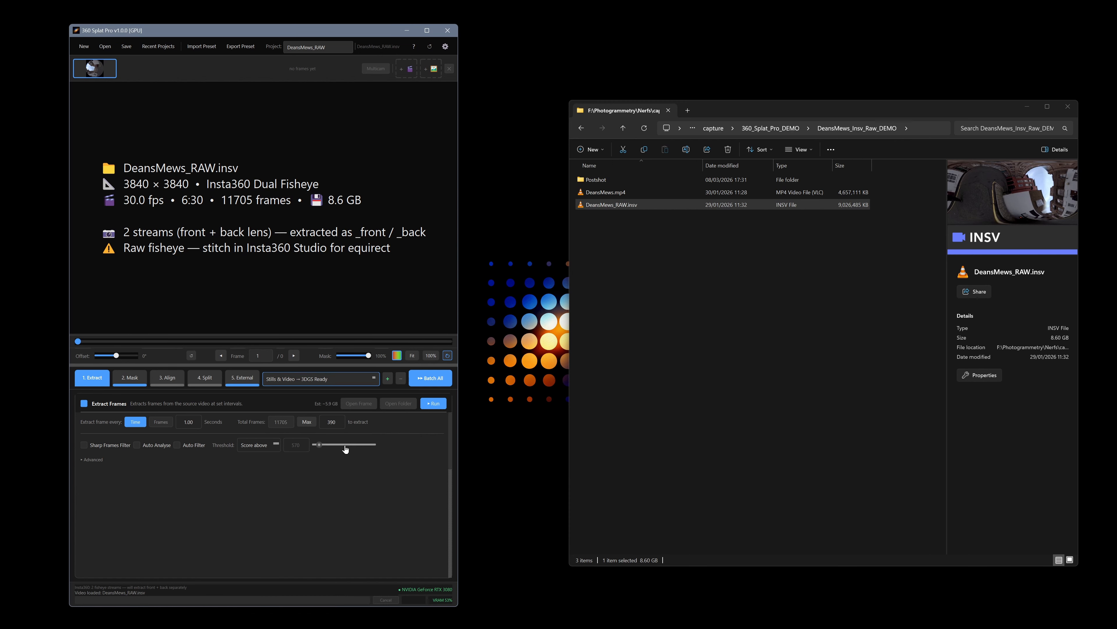
{"action": "left_click", "coordinate": [131, 377]}
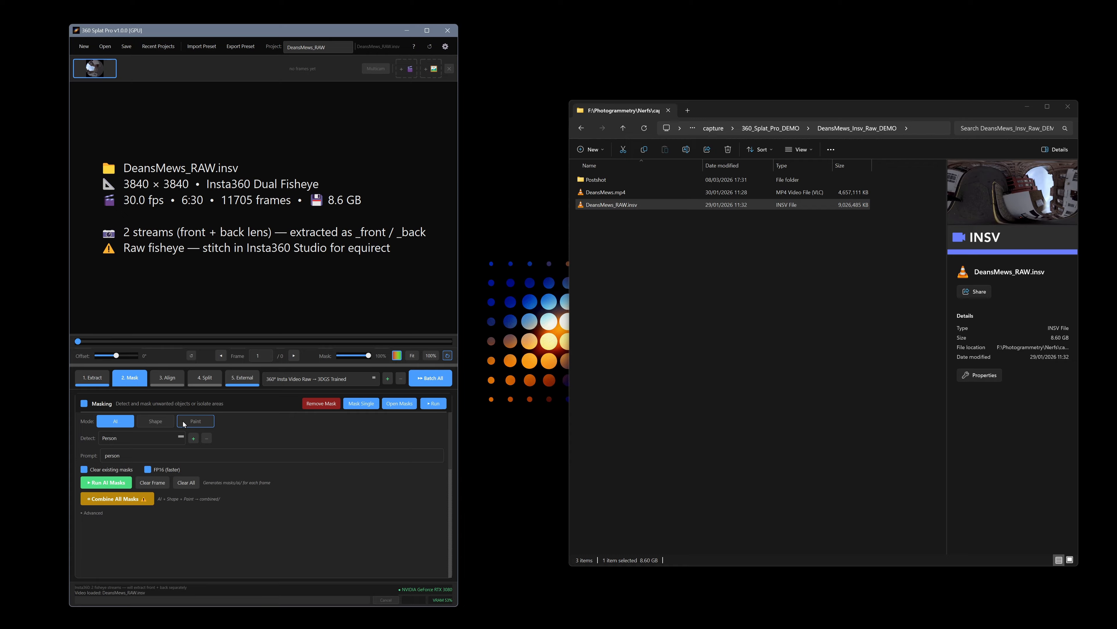
{"action": "left_click", "coordinate": [161, 422]}
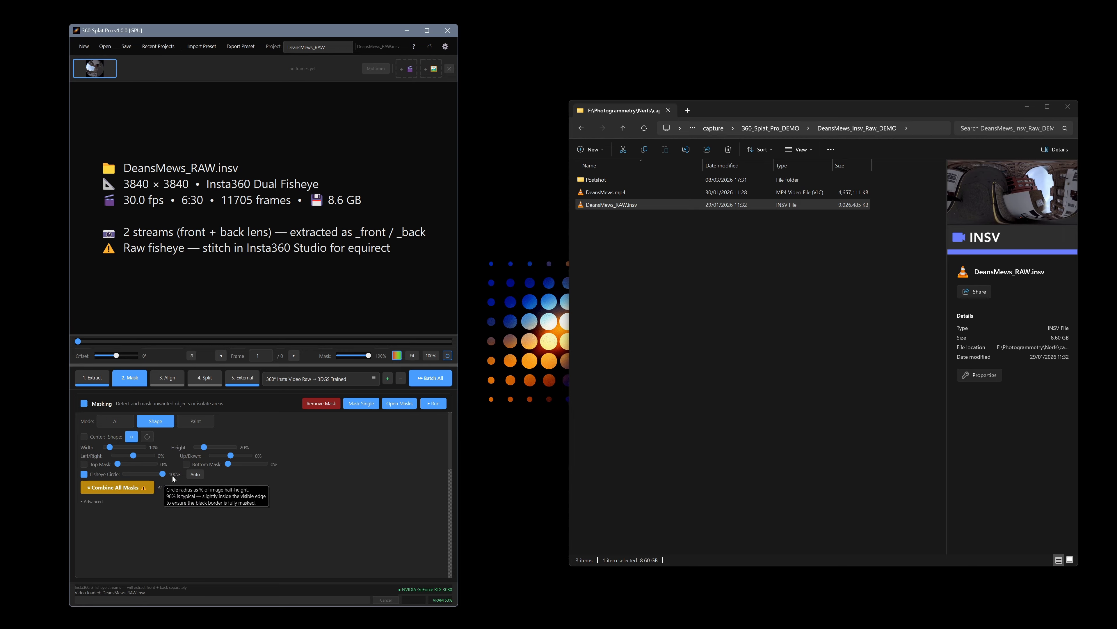
Step: Set Extract Frames to extract 30 frames and run the extraction
{"action": "left_click", "coordinate": [92, 377]}
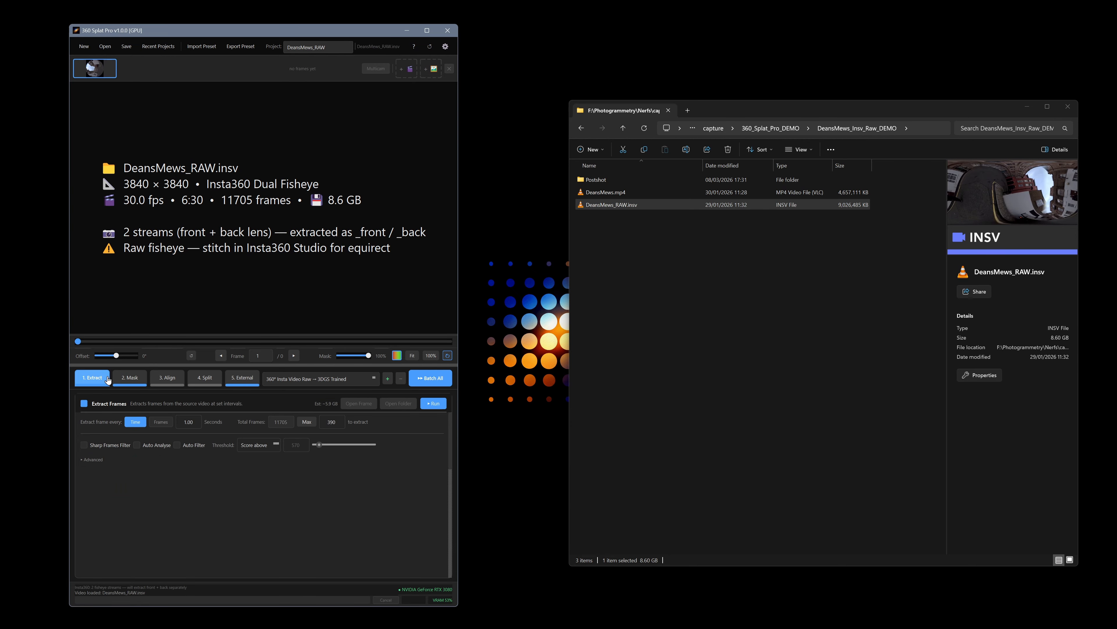
{"action": "double_click", "coordinate": [330, 422]}
{"action": "type", "text": "30"}
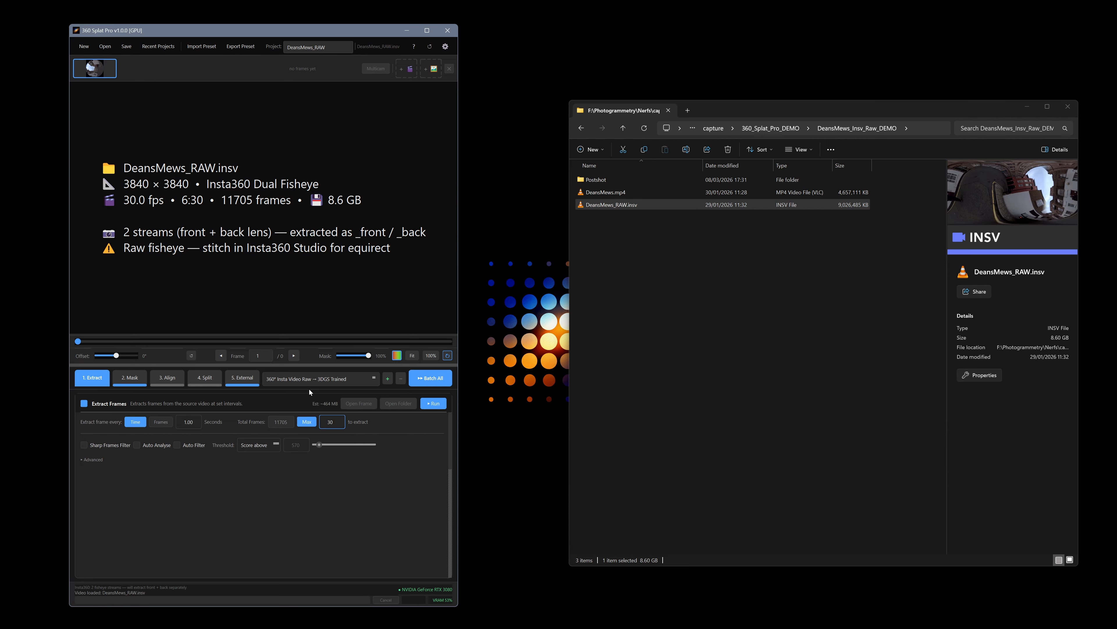
{"action": "left_click", "coordinate": [430, 404]}
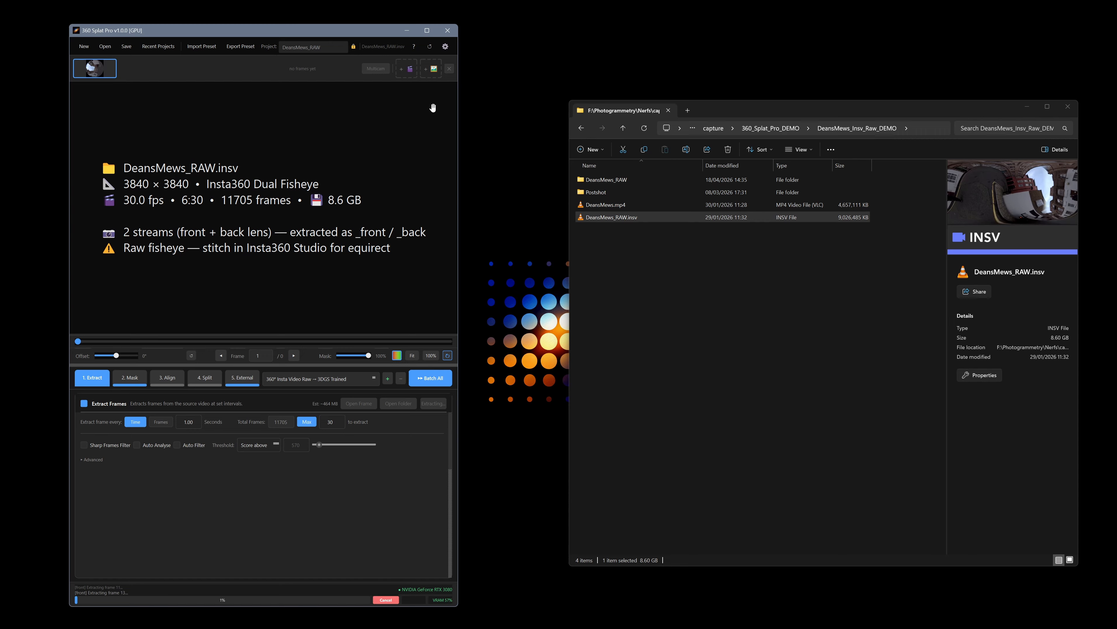
Step: Open the new DeansMews_RAW output folder and scrub the preview to frame 12
{"action": "double_click", "coordinate": [629, 180]}
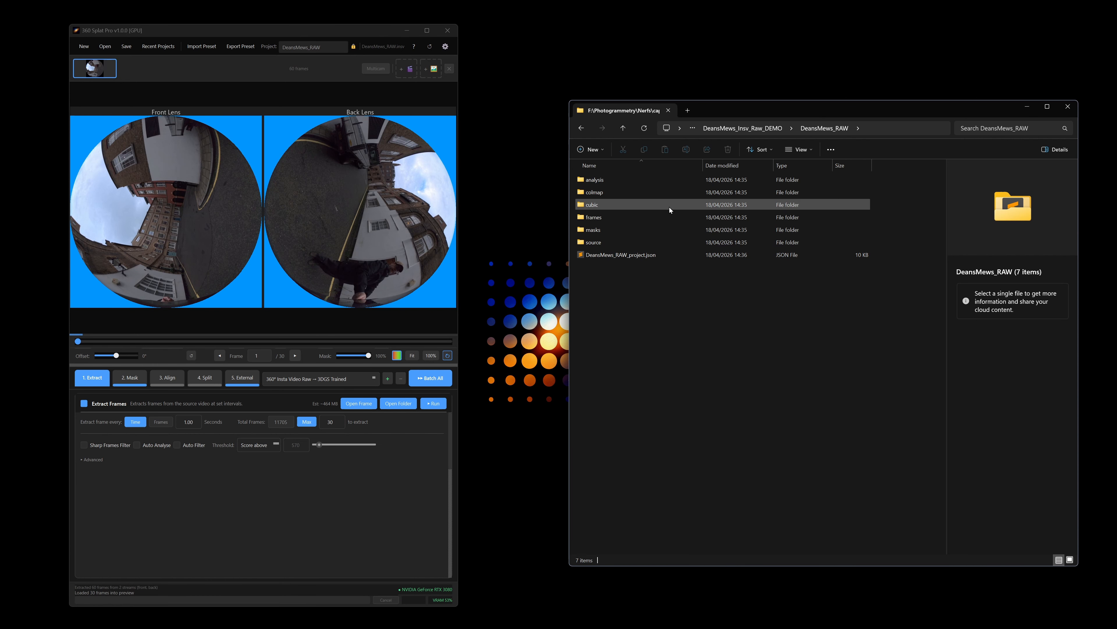
{"action": "left_click_drag", "start_coordinate": [78, 342], "coordinate": [219, 342]}
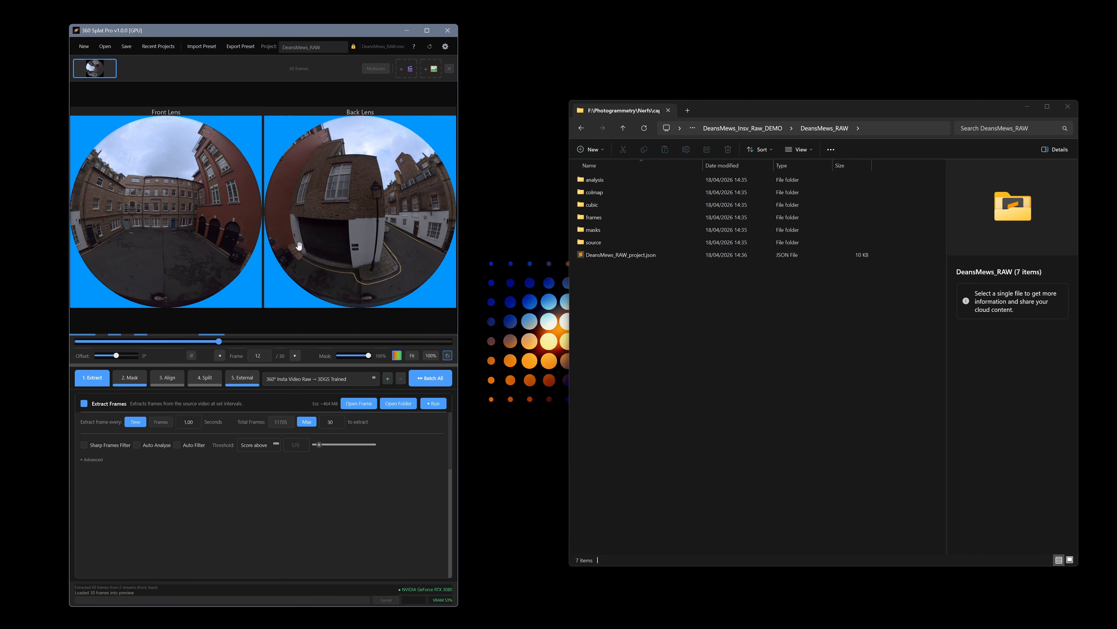
Step: Try the Fisheye Circle mask size at 95% and return it to 100%
{"action": "left_click", "coordinate": [131, 377]}
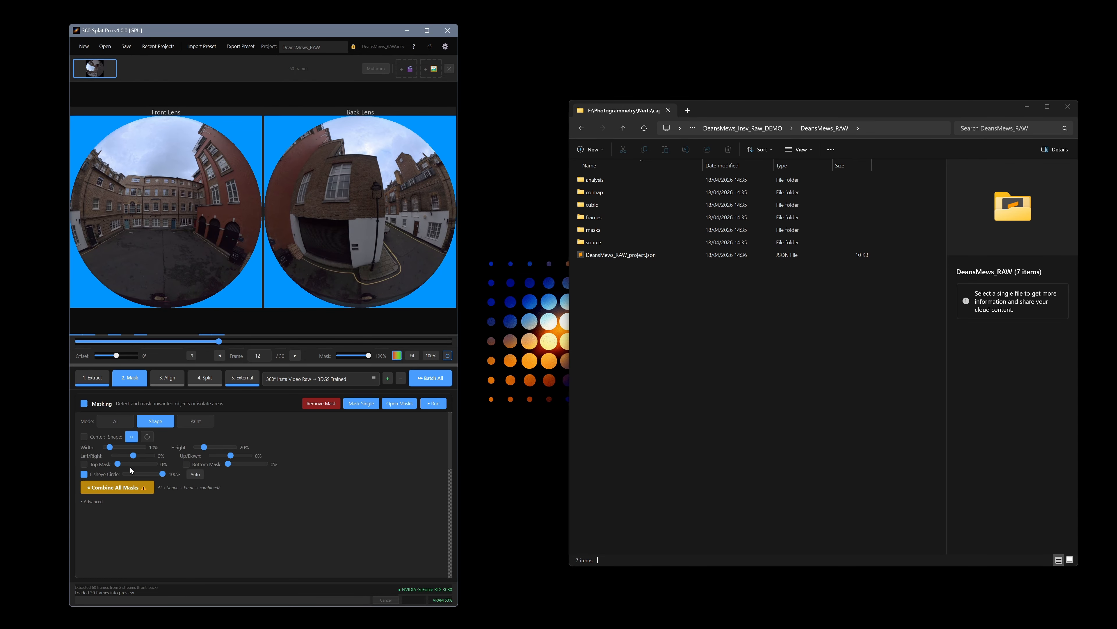
{"action": "left_click", "coordinate": [84, 474]}
{"action": "left_click_drag", "start_coordinate": [163, 474], "coordinate": [161, 475]}
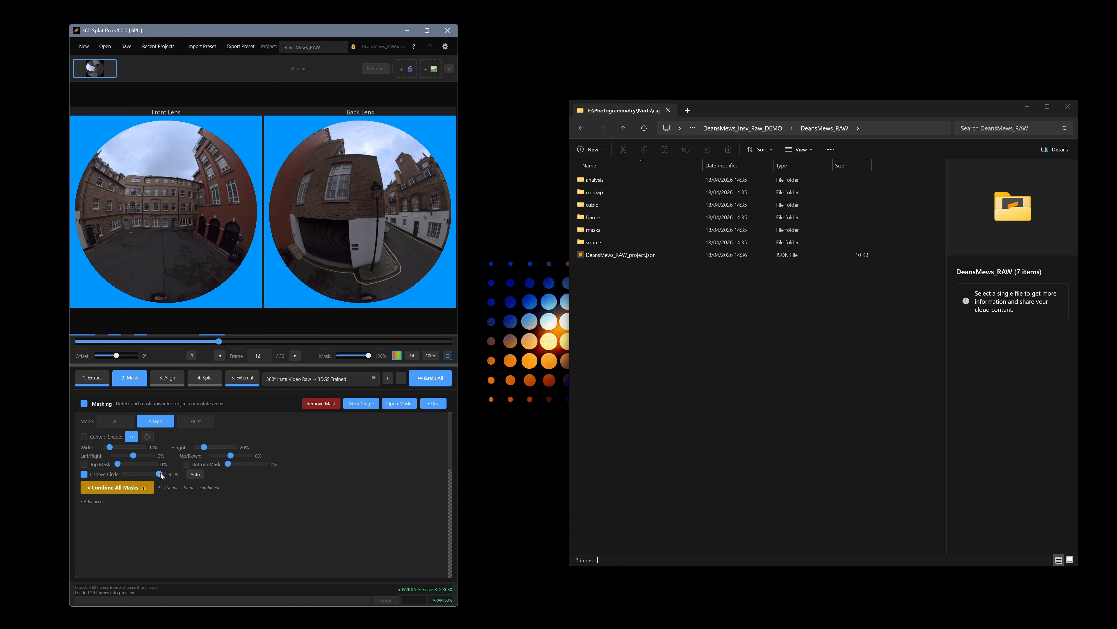
{"action": "left_click_drag", "start_coordinate": [161, 476], "coordinate": [175, 474]}
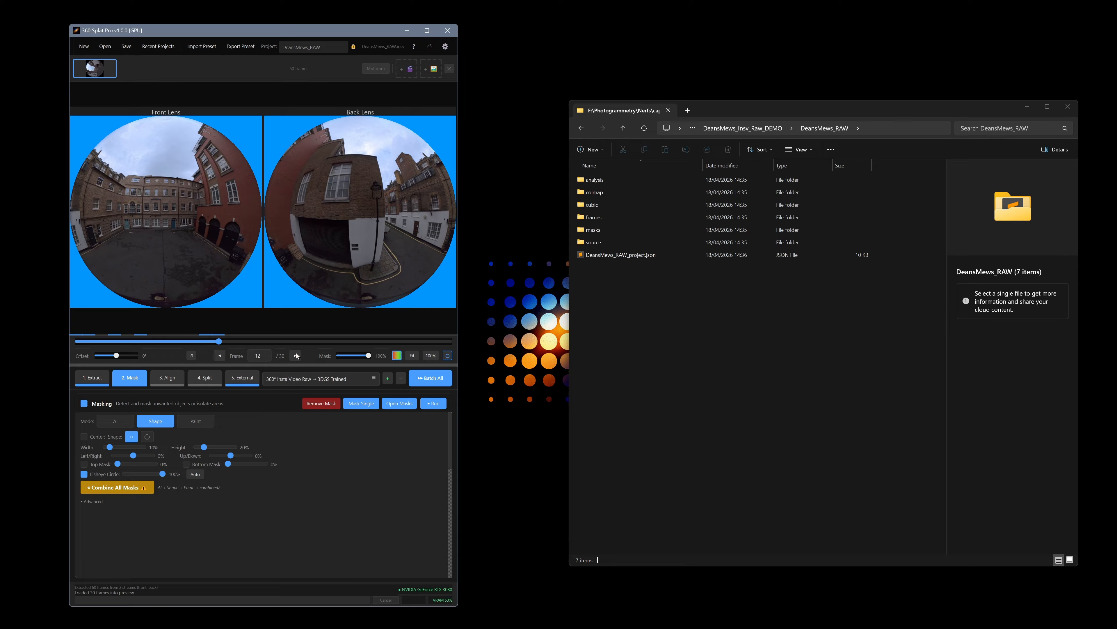
Step: Run AI masking to detect Person across the extracted frames
{"action": "left_click", "coordinate": [113, 424]}
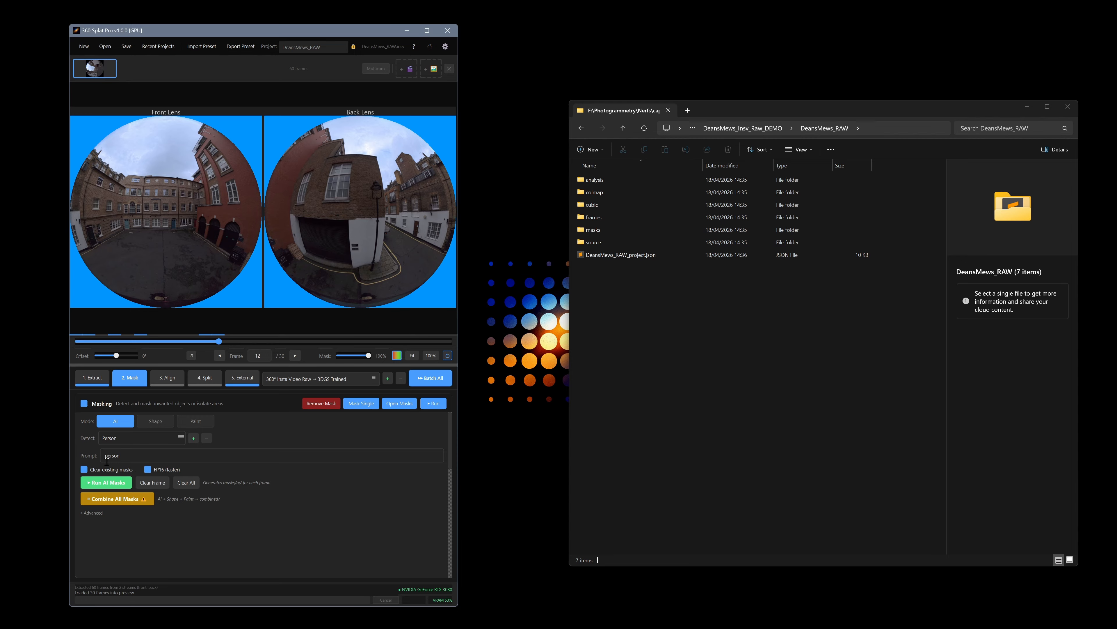
{"action": "left_click", "coordinate": [437, 406]}
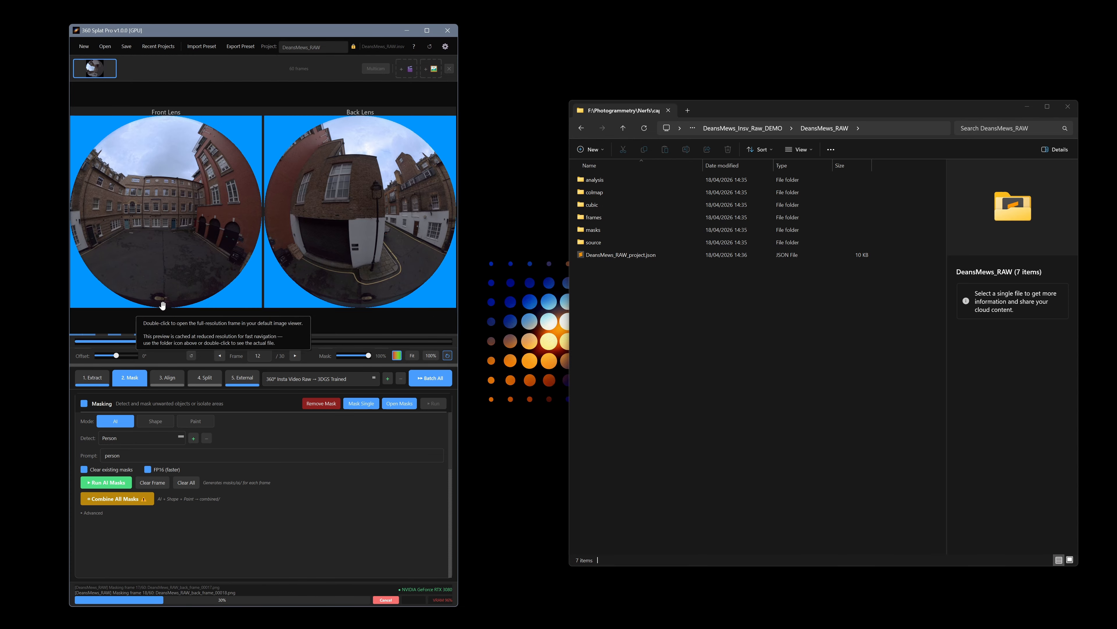
Step: Paint masks with an enlarged brush over the bottom edge of both the front and back lens views
{"action": "left_click", "coordinate": [195, 421]}
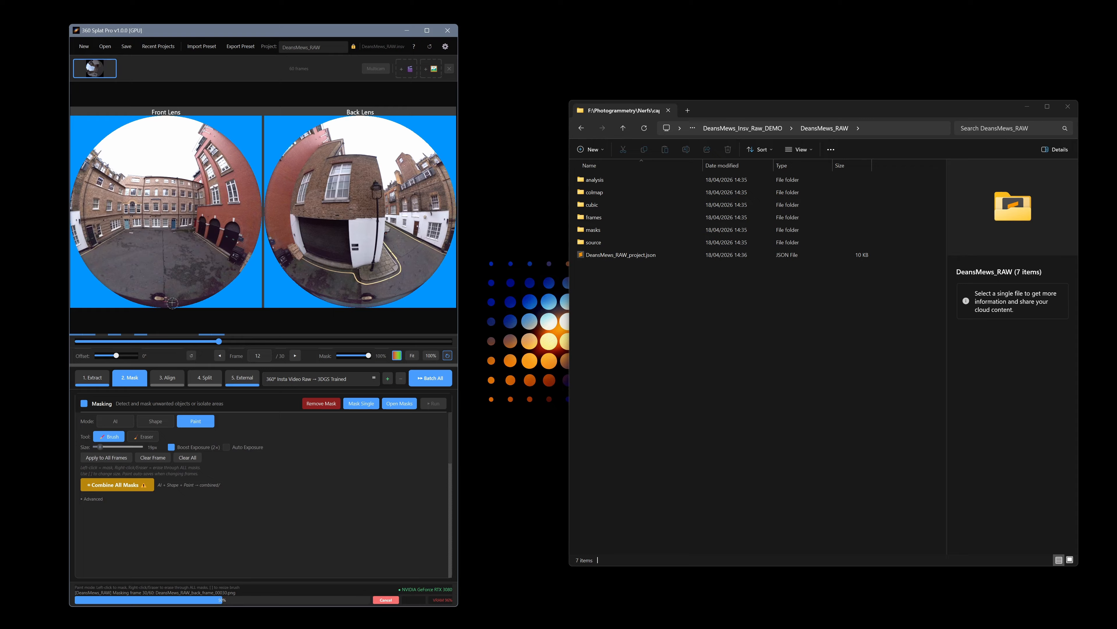
{"action": "key", "text": "bracketright"}
{"action": "mouse_move", "coordinate": [125, 300]}
{"action": "left_mouse_down"}
{"action": "mouse_move", "coordinate": [212, 299]}
{"action": "mouse_move", "coordinate": [110, 295]}
{"action": "left_mouse_up"}
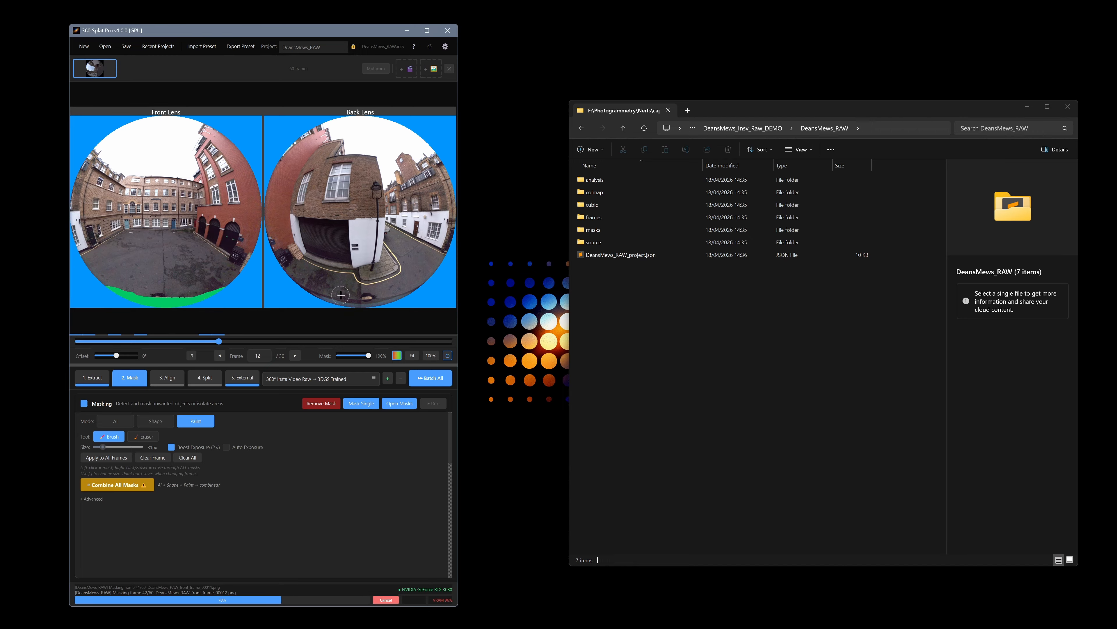
{"action": "mouse_move", "coordinate": [297, 291]}
{"action": "left_mouse_down"}
{"action": "mouse_move", "coordinate": [379, 307]}
{"action": "mouse_move", "coordinate": [428, 289]}
{"action": "mouse_move", "coordinate": [405, 299]}
{"action": "left_mouse_up"}
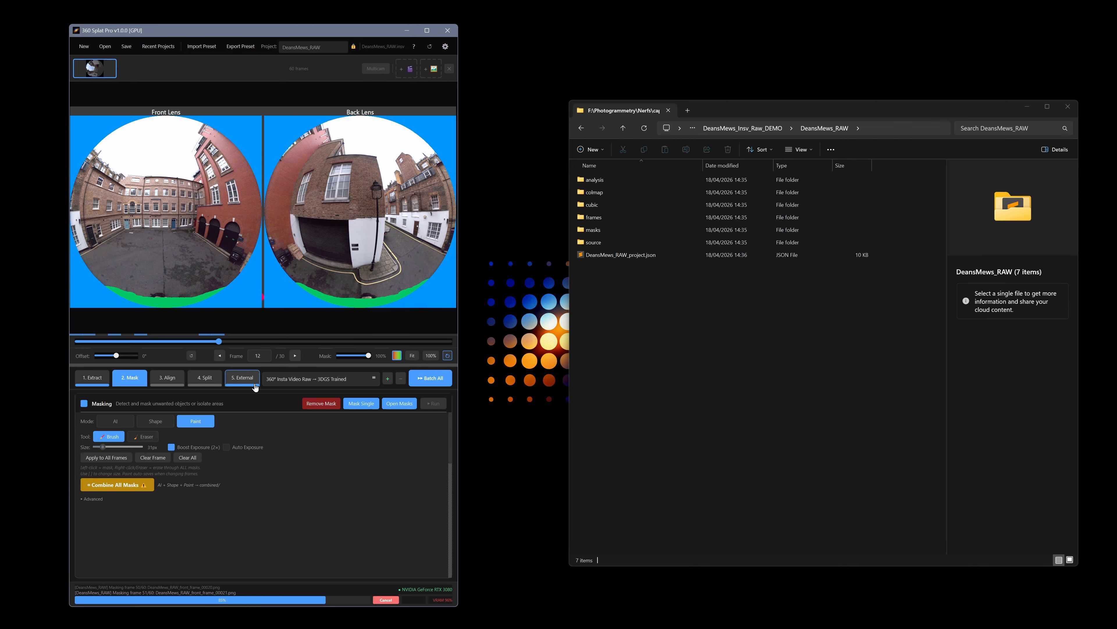
Step: Apply the painted mask to all 30 frames and scrub through frames to check the masks
{"action": "left_click", "coordinate": [103, 459]}
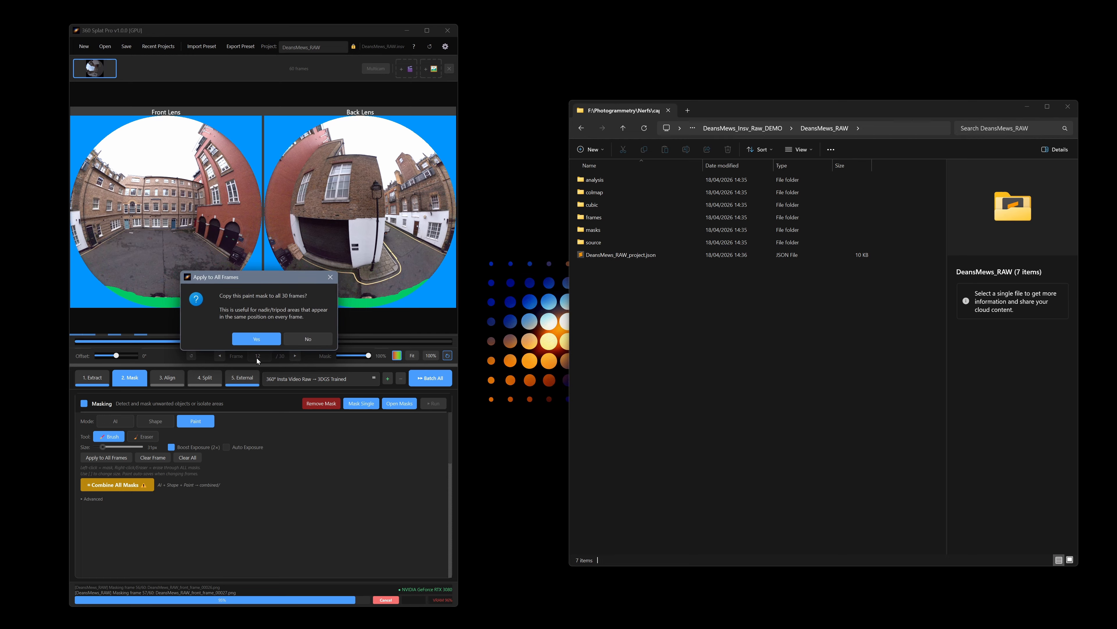
{"action": "left_click", "coordinate": [269, 340]}
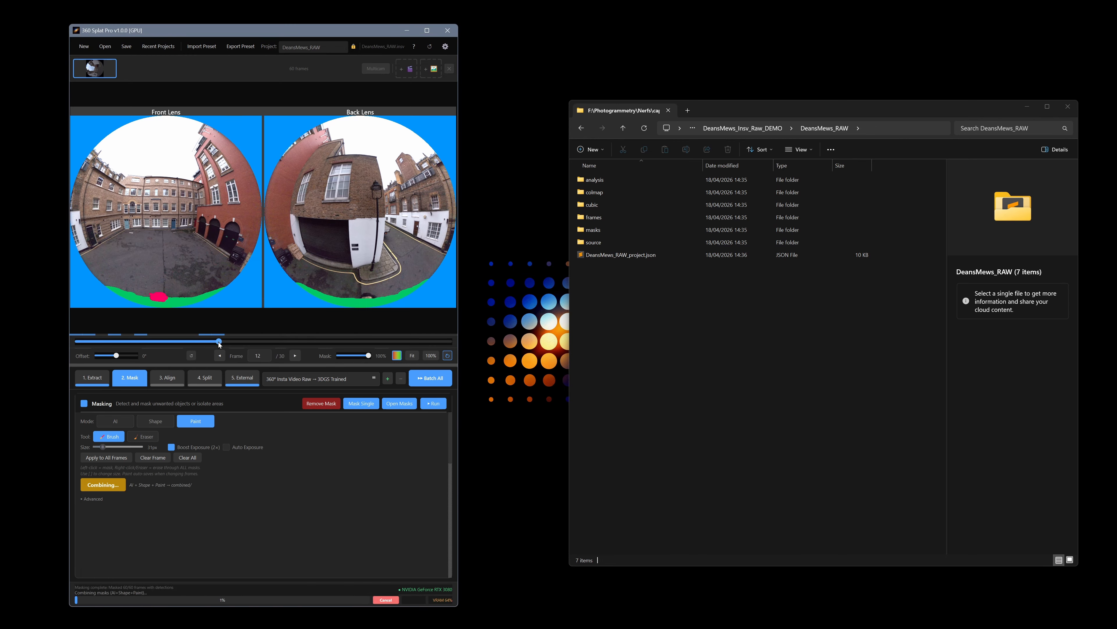
{"action": "left_click_drag", "start_coordinate": [162, 344], "coordinate": [117, 348]}
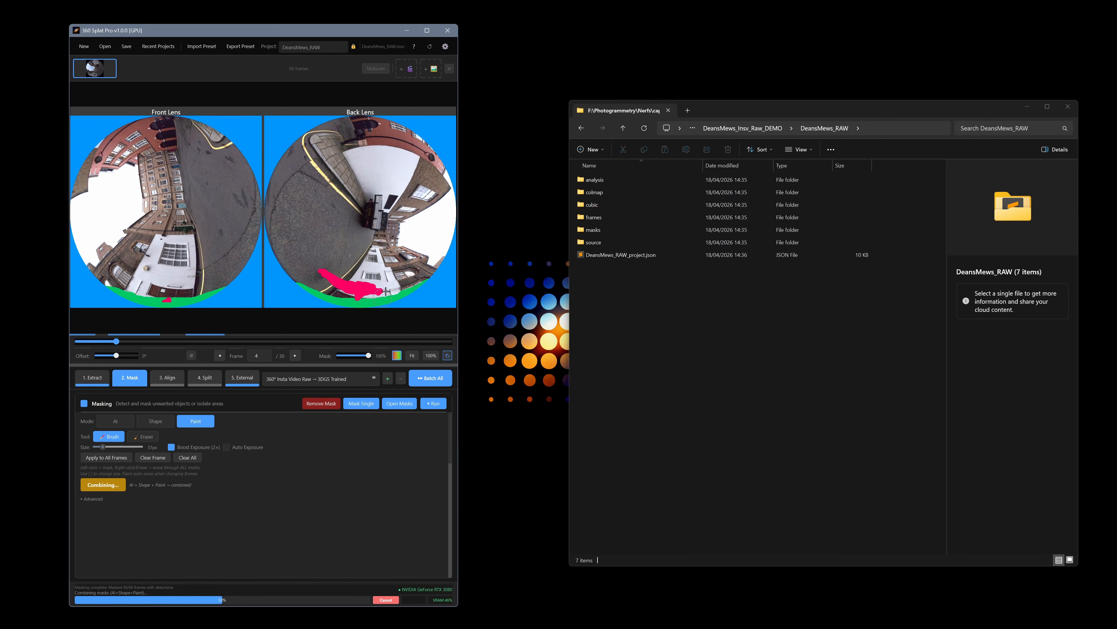
{"action": "left_click_drag", "start_coordinate": [117, 342], "coordinate": [139, 344]}
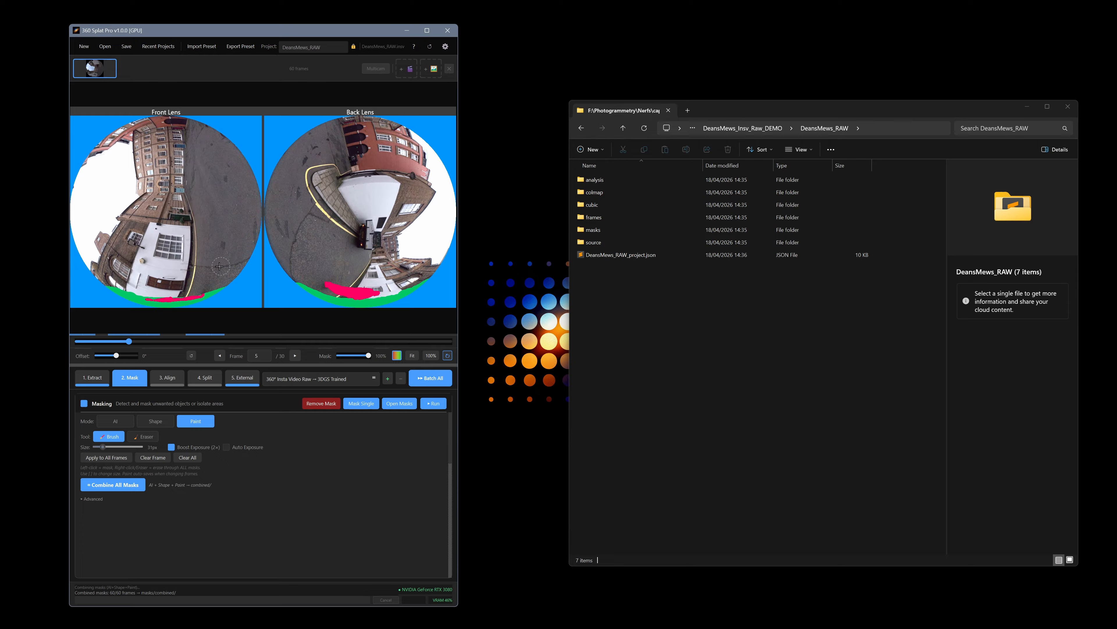
{"action": "left_click_drag", "start_coordinate": [134, 342], "coordinate": [185, 345]}
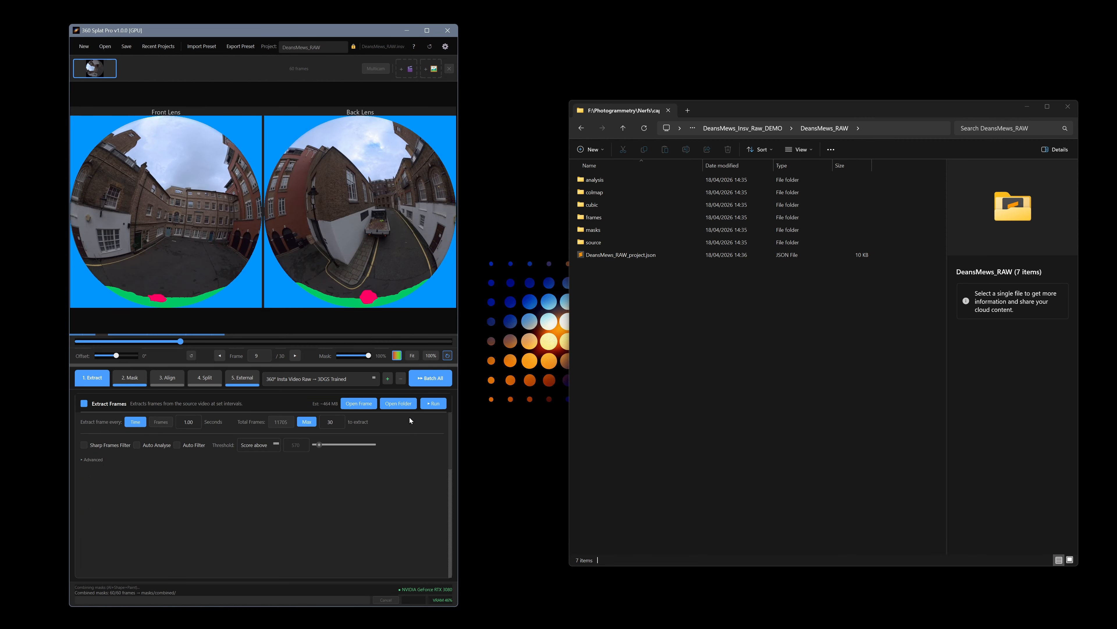
Step: Open the extracted frames folder and open front frame 00008 in the image viewer
{"action": "left_click", "coordinate": [399, 403]}
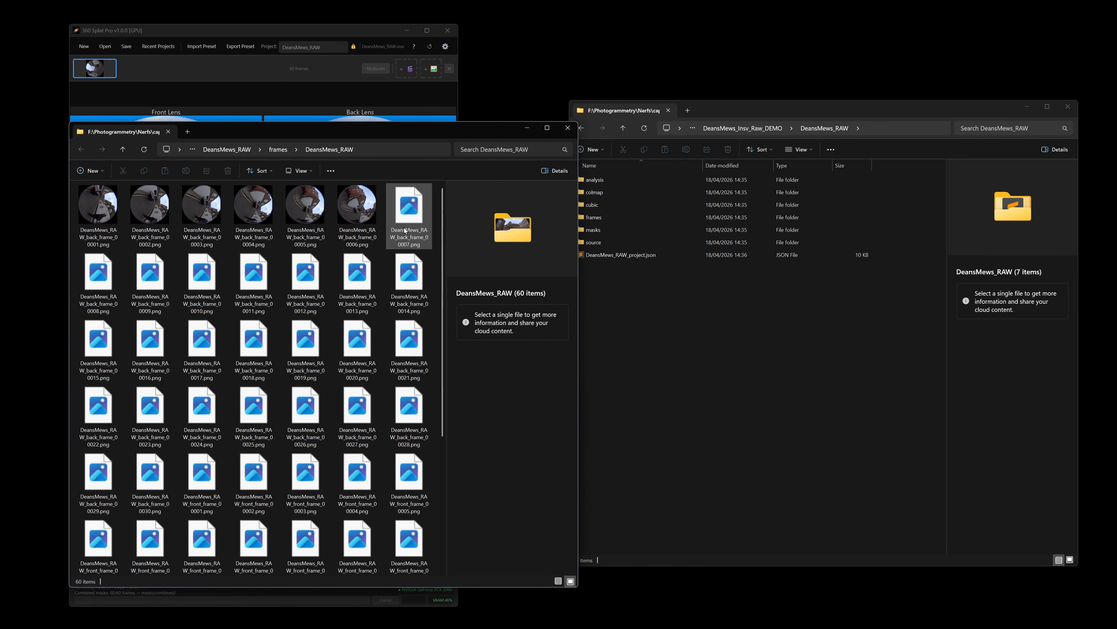
{"action": "left_click_drag", "start_coordinate": [387, 119], "coordinate": [765, 105]}
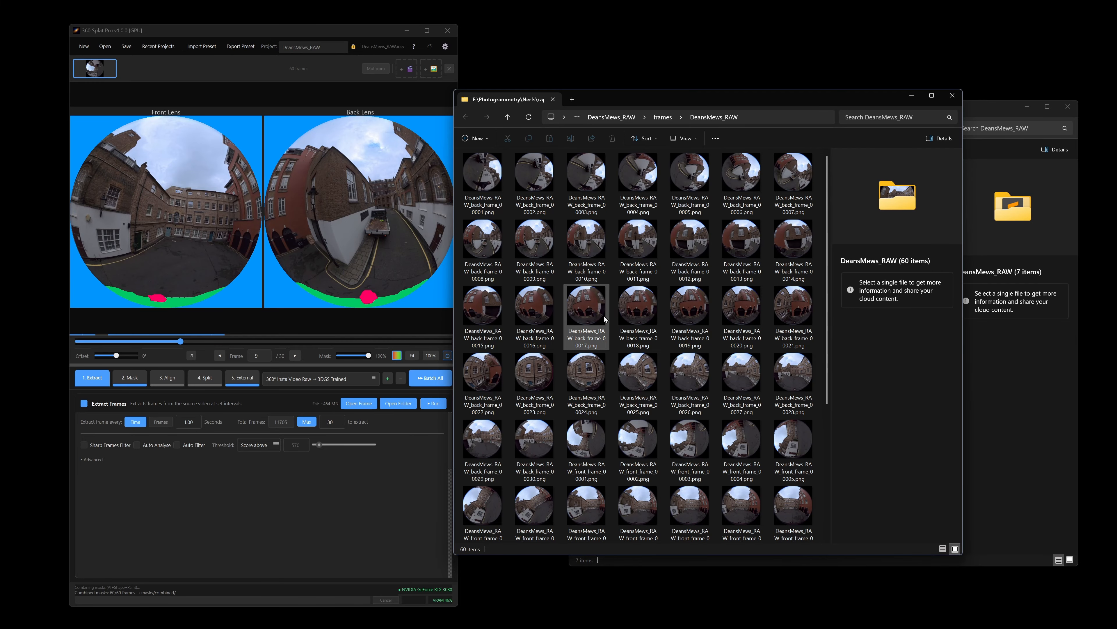
{"action": "scroll", "coordinate": [608, 327], "scroll_direction": "down", "scroll_amount": 3}
{"action": "left_click", "coordinate": [596, 308]}
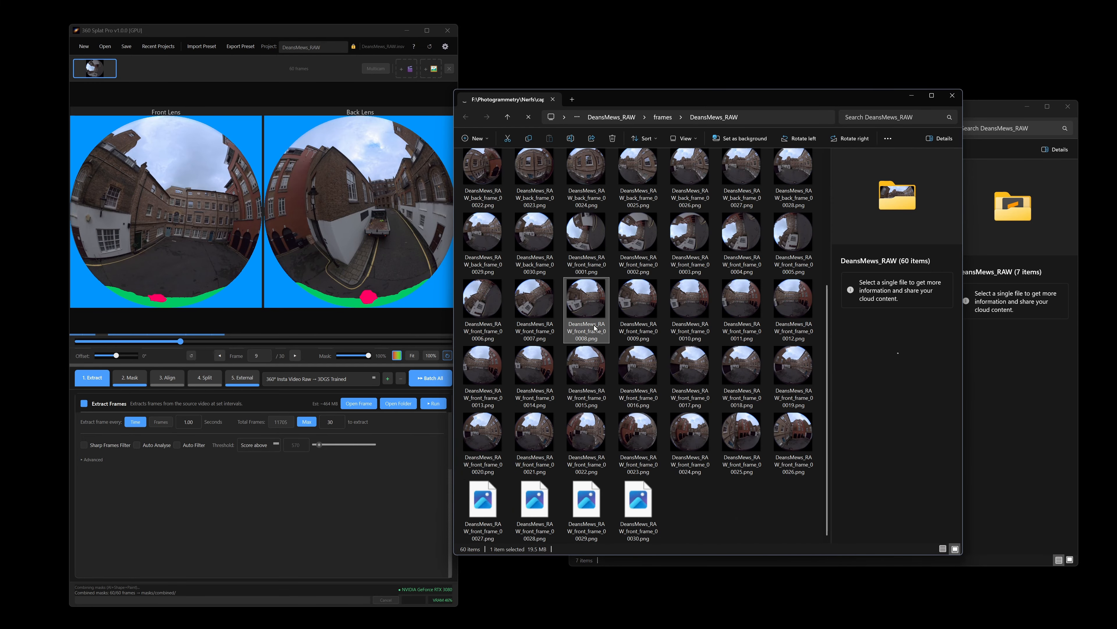
{"action": "double_click", "coordinate": [598, 303]}
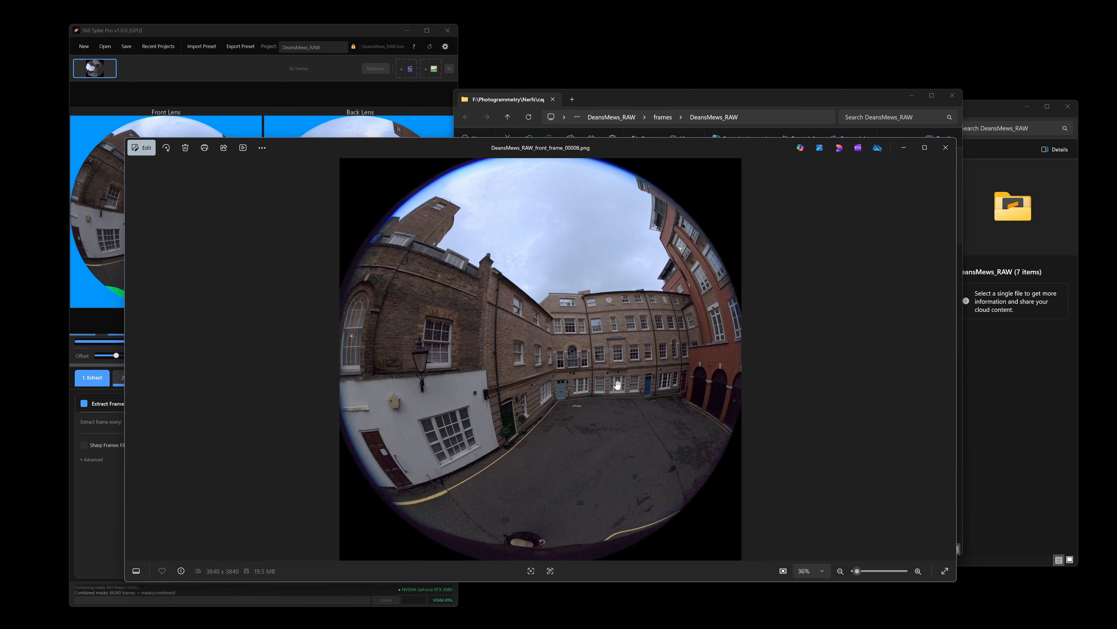
Step: Zoom in and pan across the frame to inspect its detail, then close the viewer
{"action": "scroll", "coordinate": [600, 444], "scroll_direction": "up", "scroll_amount": 6}
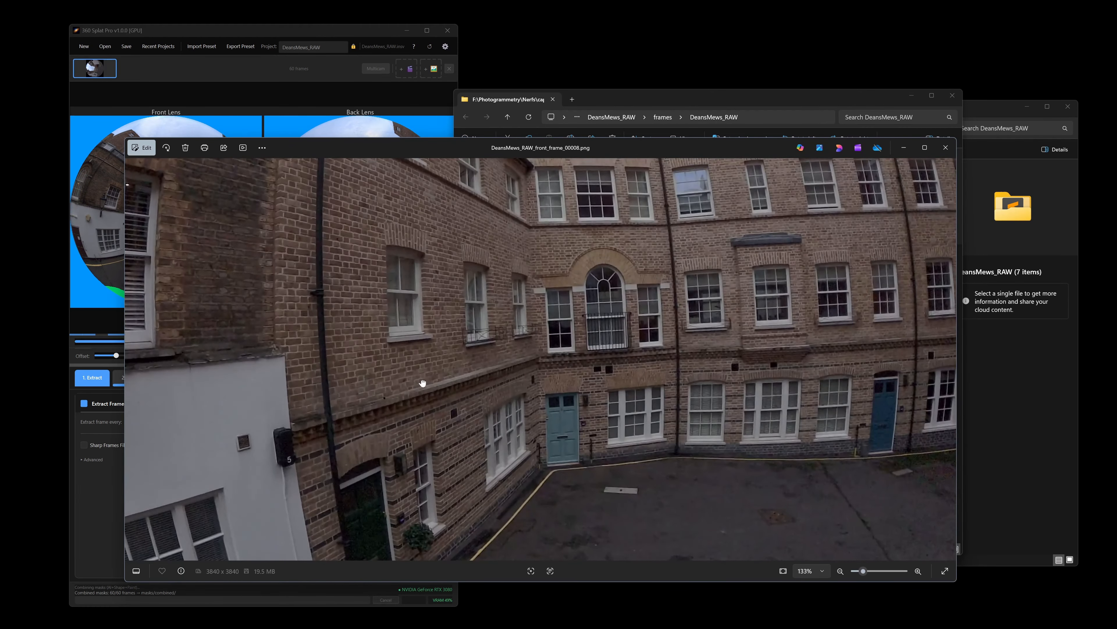
{"action": "left_click_drag", "start_coordinate": [424, 382], "coordinate": [703, 262]}
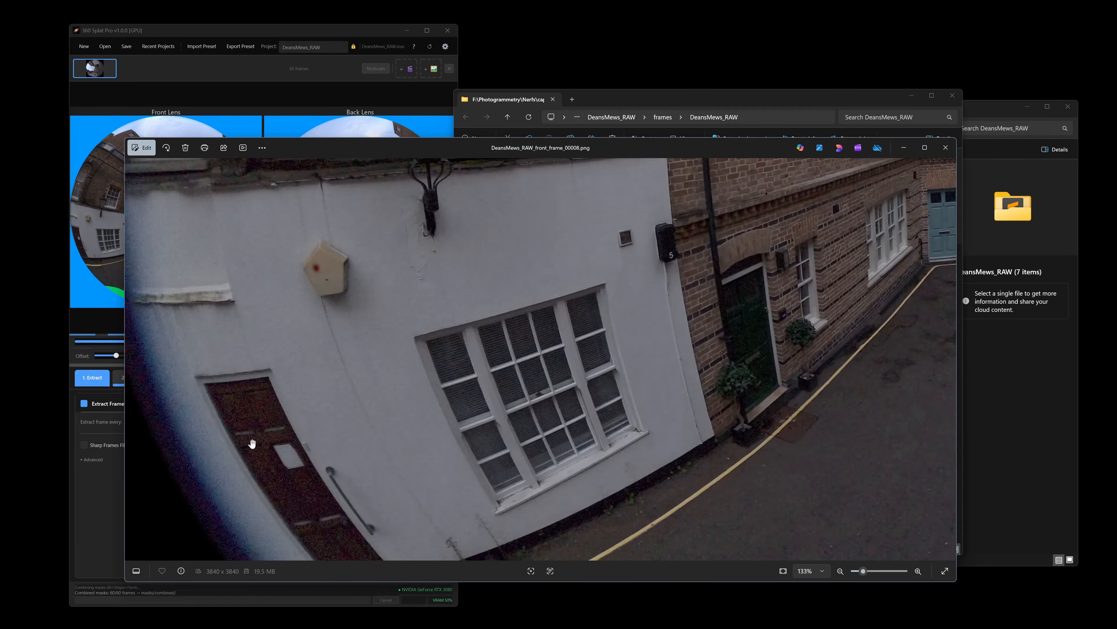
{"action": "scroll", "coordinate": [325, 310], "scroll_direction": "up", "scroll_amount": 3}
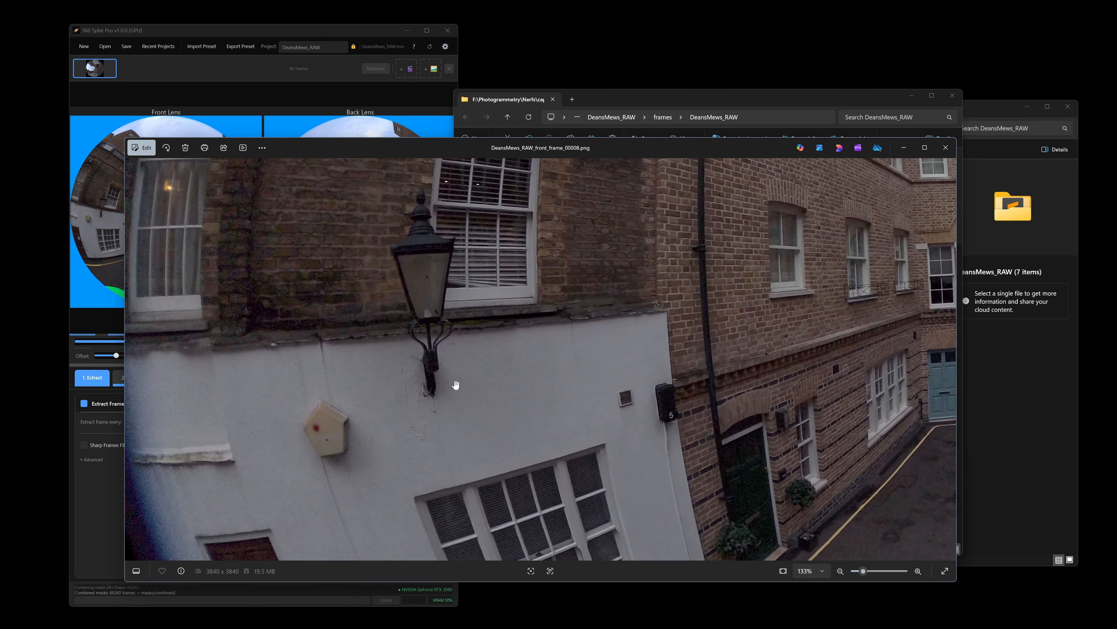
{"action": "left_click", "coordinate": [945, 147]}
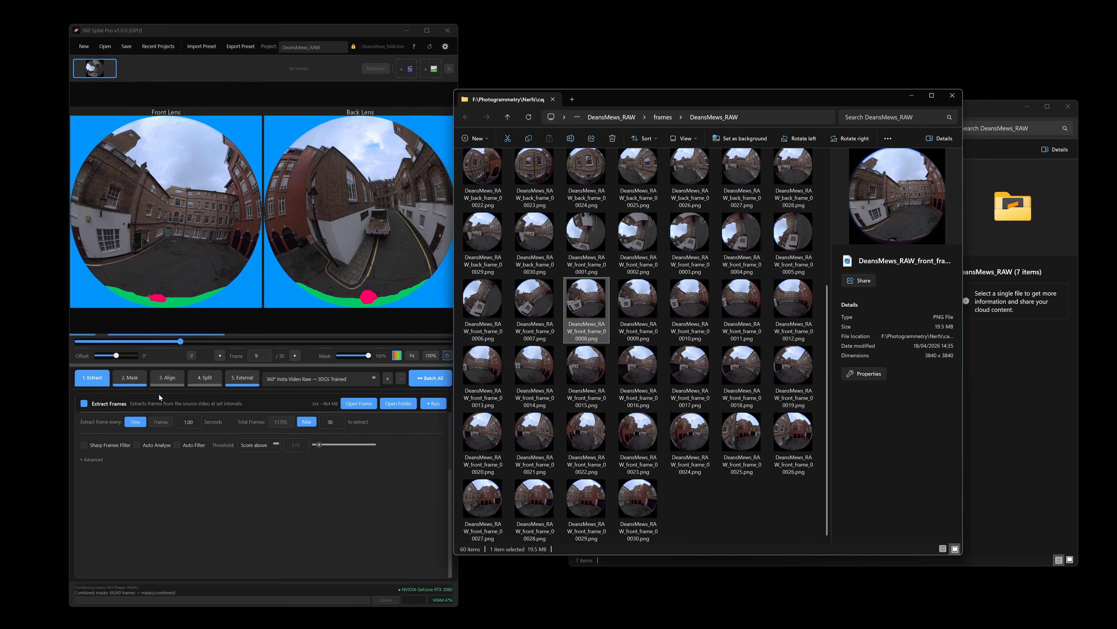
Step: Enable Boost Exposure in the Mask stage and scrub through the frames to review the masks
{"action": "left_click_drag", "start_coordinate": [181, 341], "coordinate": [333, 352]}
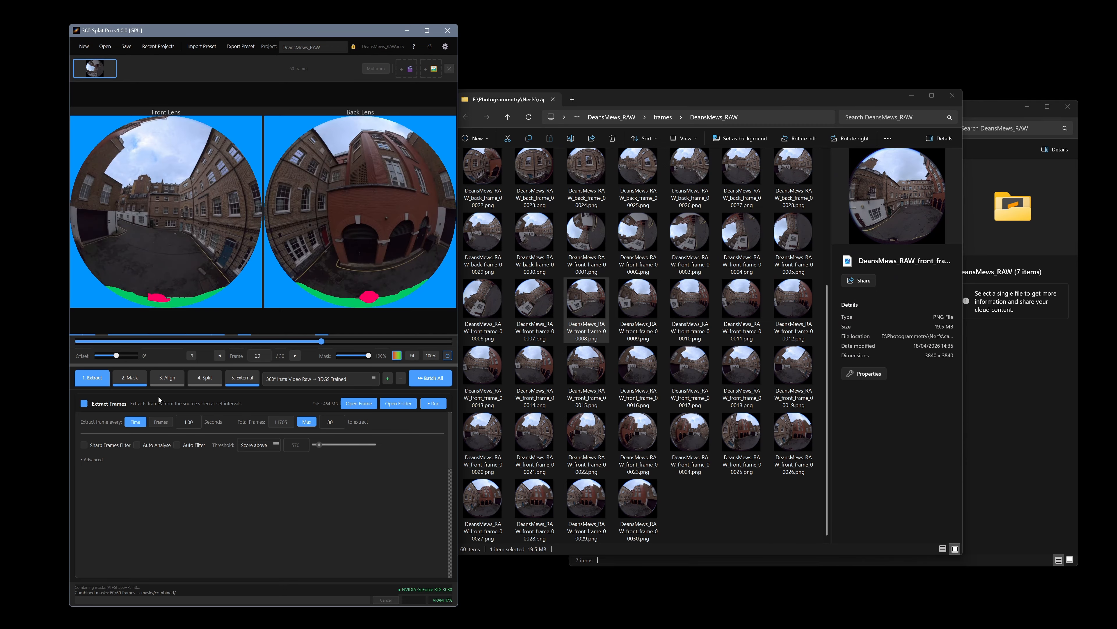
{"action": "left_click", "coordinate": [140, 379]}
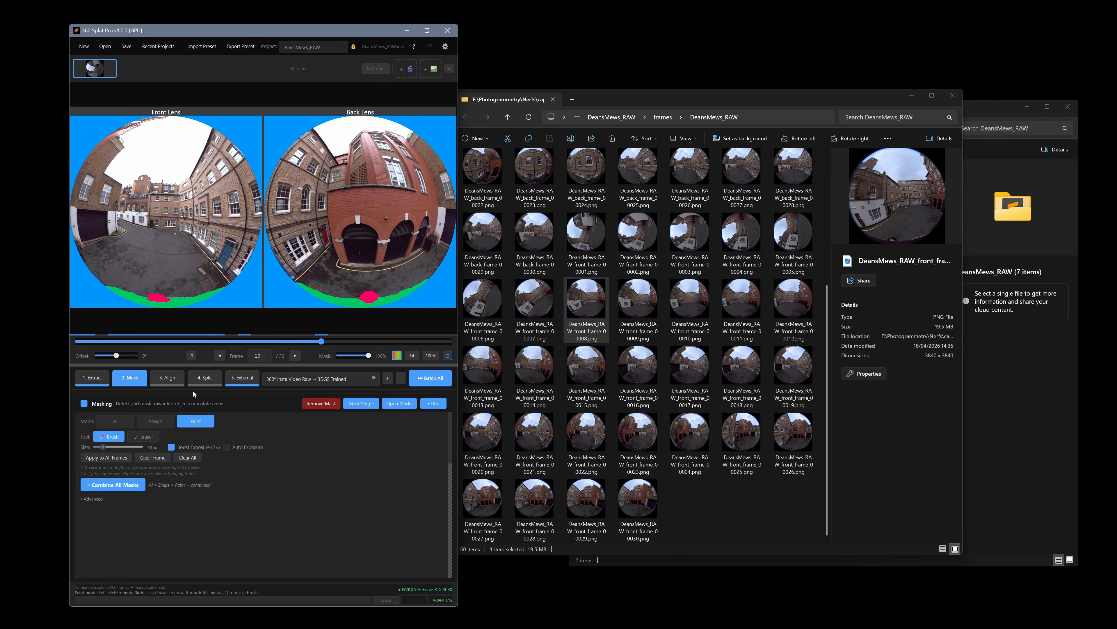
{"action": "left_click", "coordinate": [172, 447]}
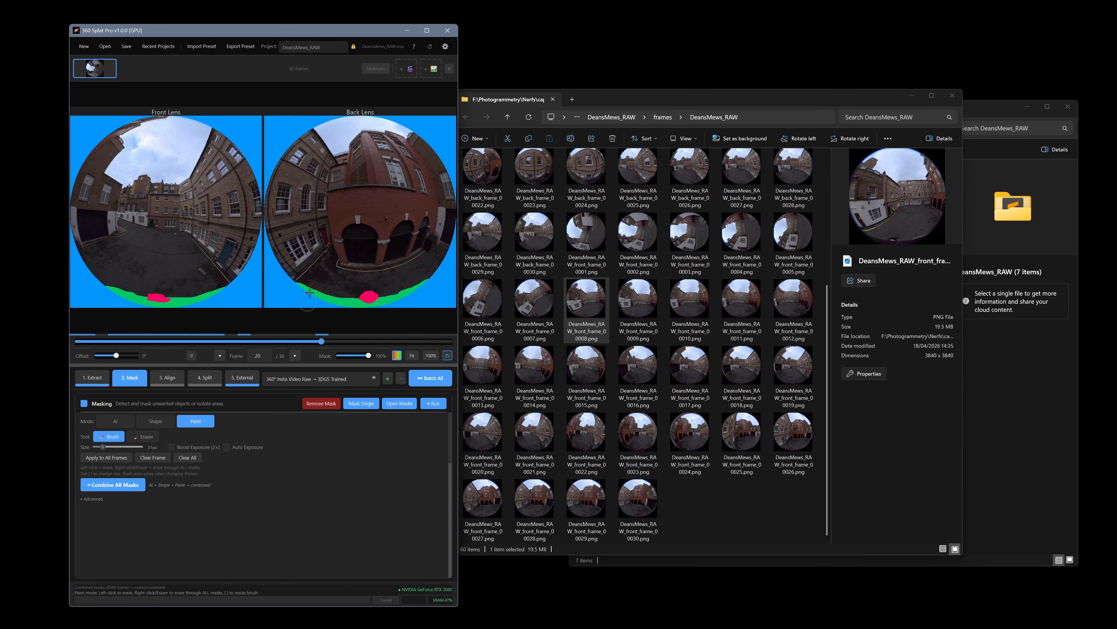
{"action": "left_click_drag", "start_coordinate": [323, 343], "coordinate": [409, 342]}
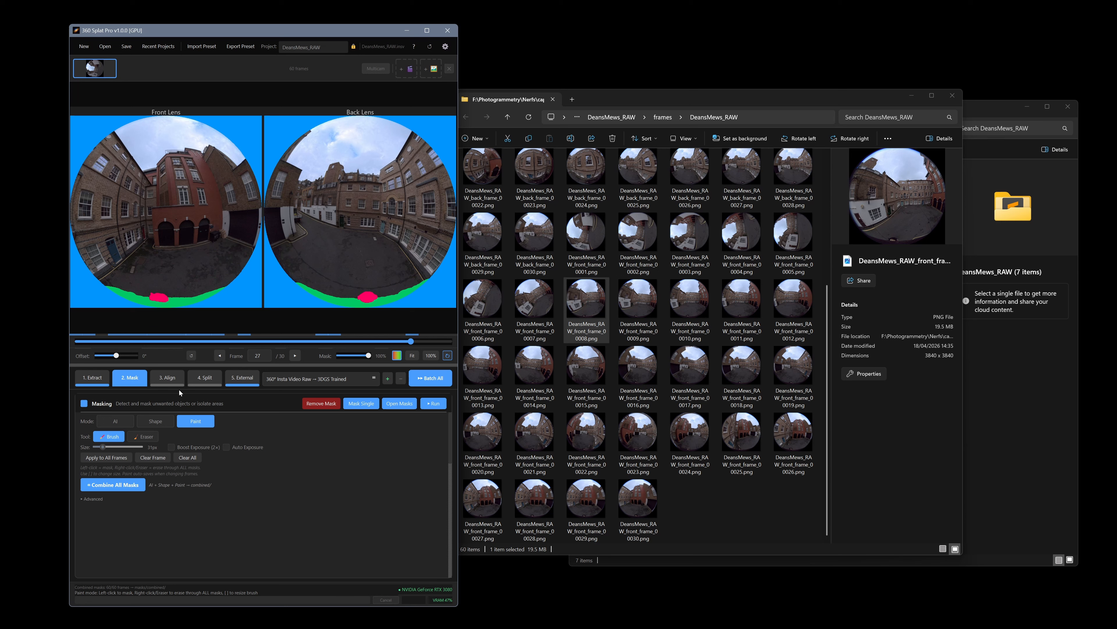
Step: Open the External stage and select queue presets 01 and 04 to review them
{"action": "left_click", "coordinate": [244, 384]}
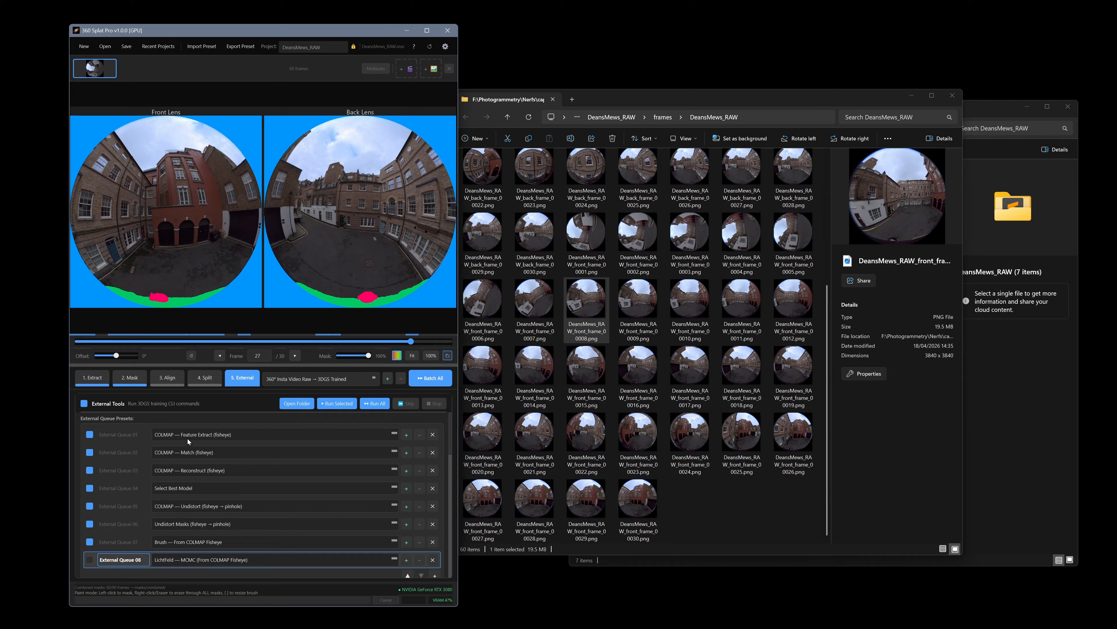
{"action": "left_click", "coordinate": [138, 434]}
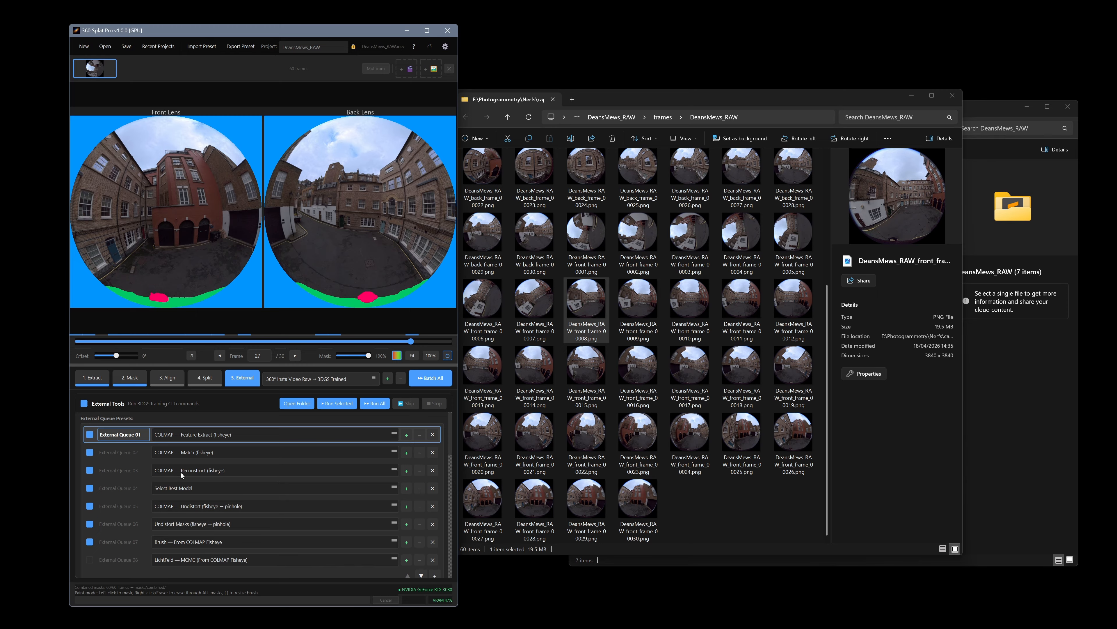
{"action": "left_click", "coordinate": [146, 488]}
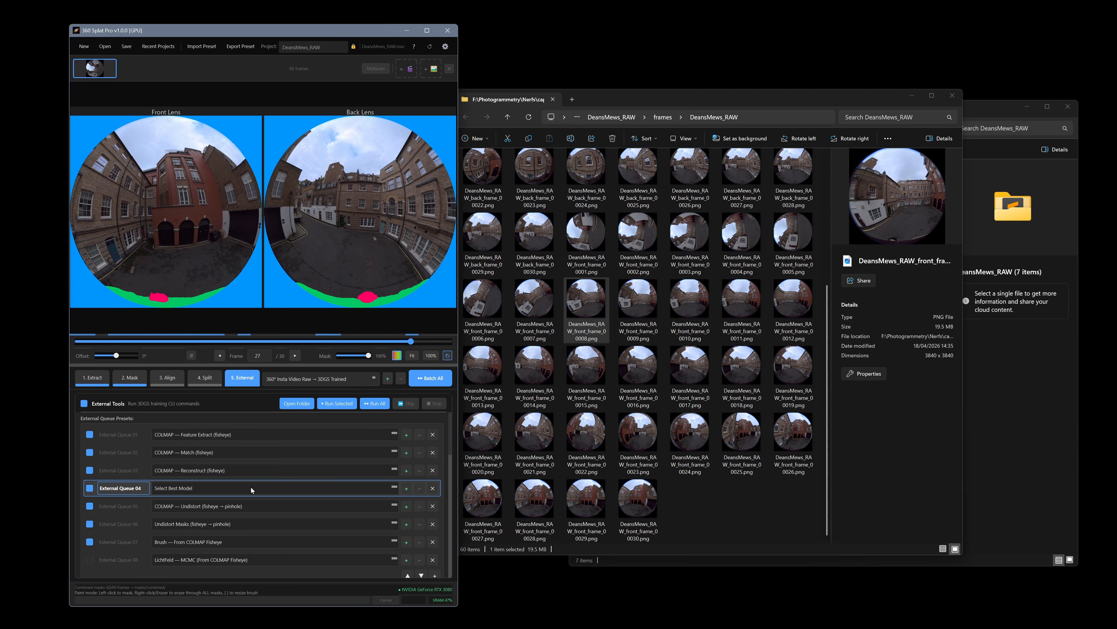
Step: Open the 360SplatPro program's scripts folder in File Explorer
{"action": "left_click", "coordinate": [614, 101]}
{"action": "left_click", "coordinate": [1053, 415]}
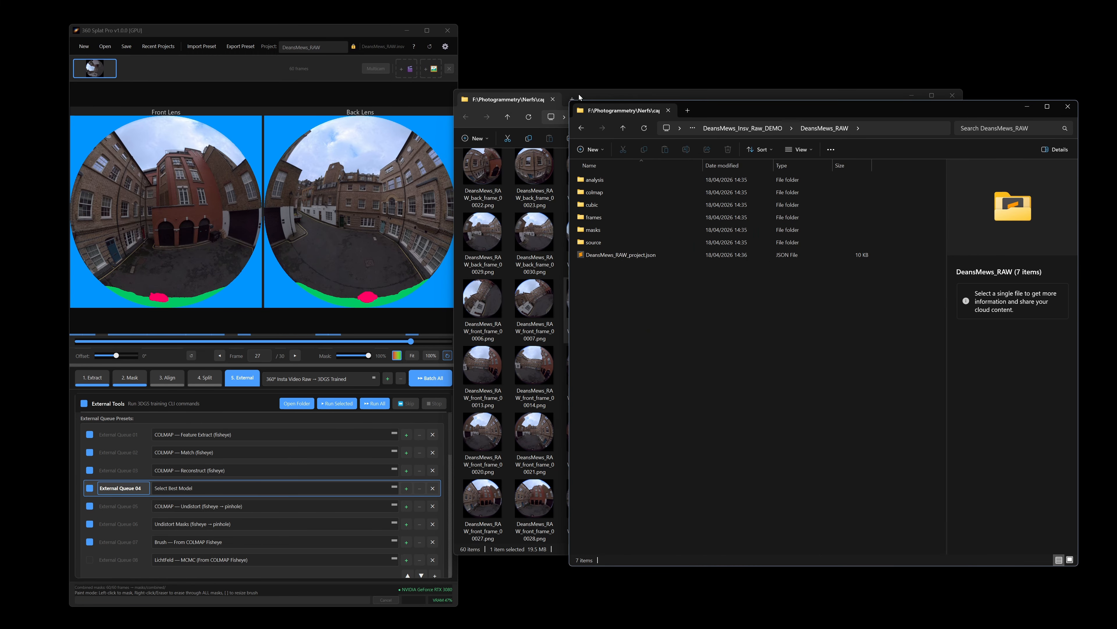
{"action": "left_click", "coordinate": [616, 585]}
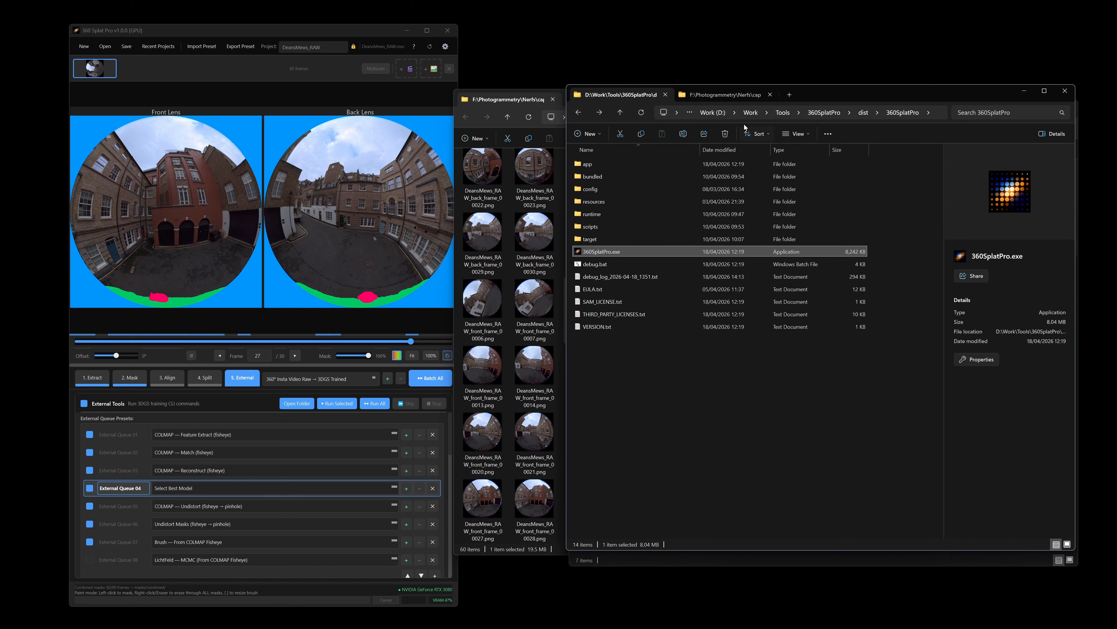
{"action": "double_click", "coordinate": [599, 227]}
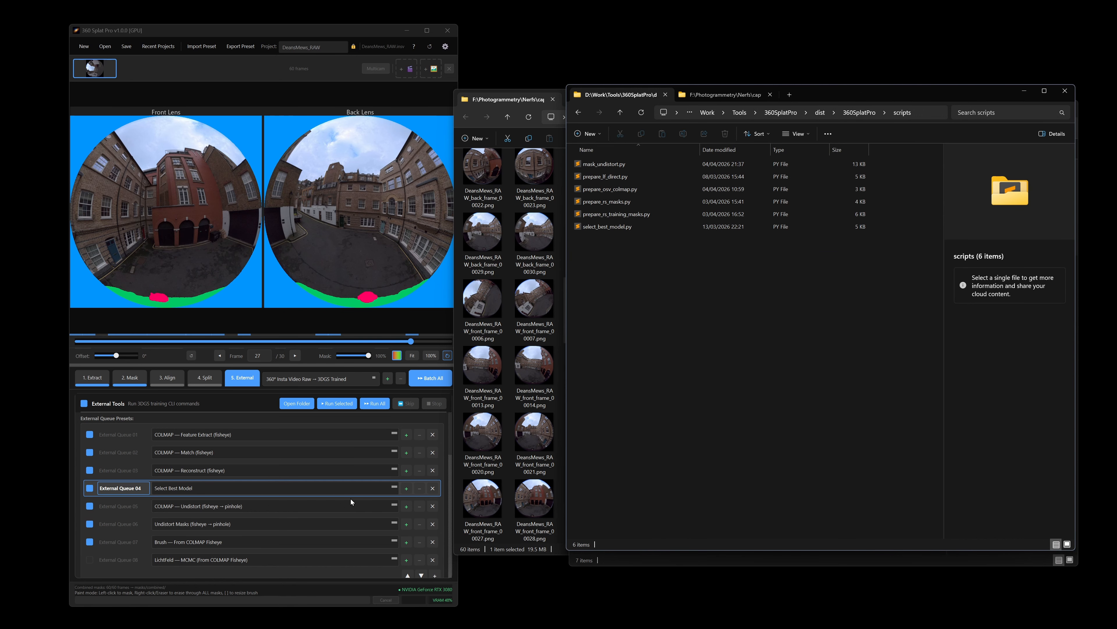
Step: Inspect the Select Best Model preset's arguments, comparing its script path with select_best_model.py in the scripts folder
{"action": "scroll", "coordinate": [351, 501], "scroll_direction": "down", "scroll_amount": 2}
{"action": "scroll", "coordinate": [217, 498], "scroll_direction": "down", "scroll_amount": 10}
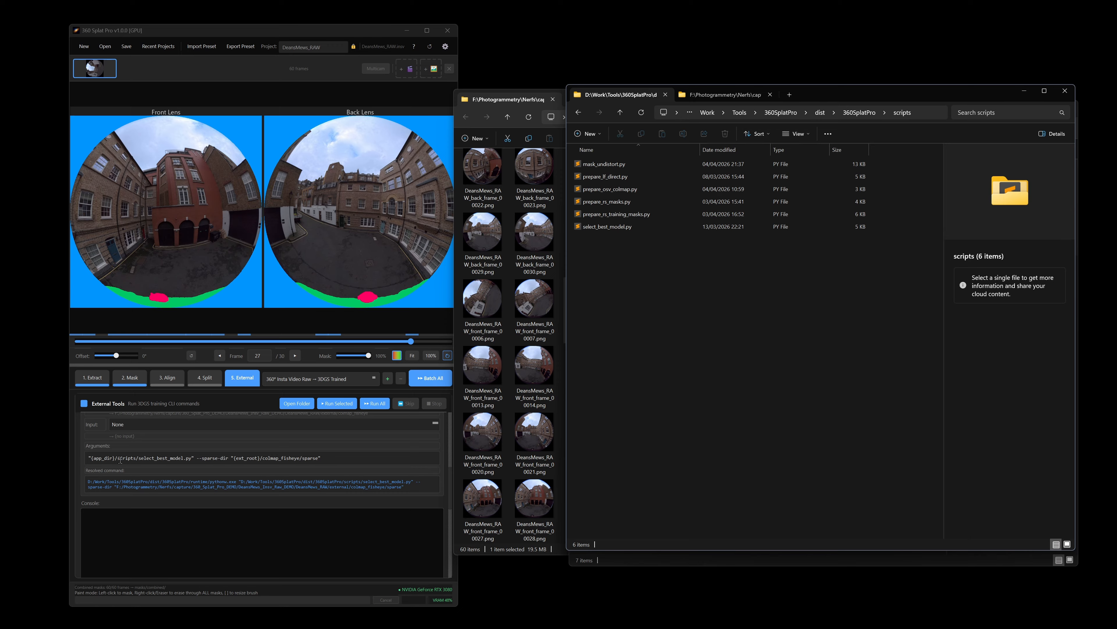
{"action": "left_click_drag", "start_coordinate": [119, 458], "coordinate": [192, 461]}
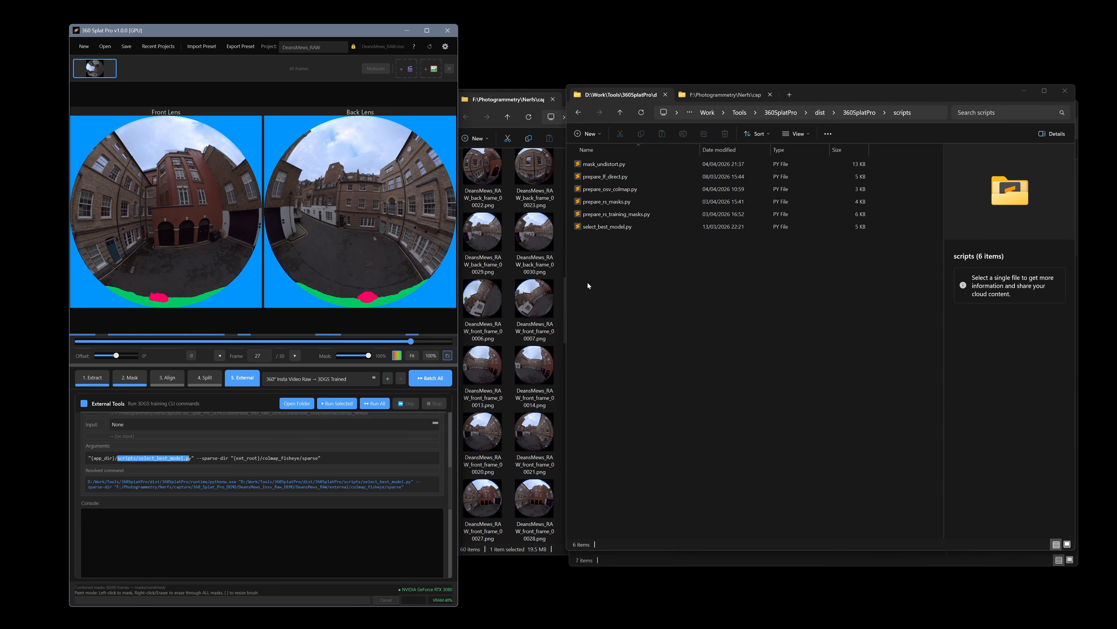
{"action": "left_click", "coordinate": [632, 228]}
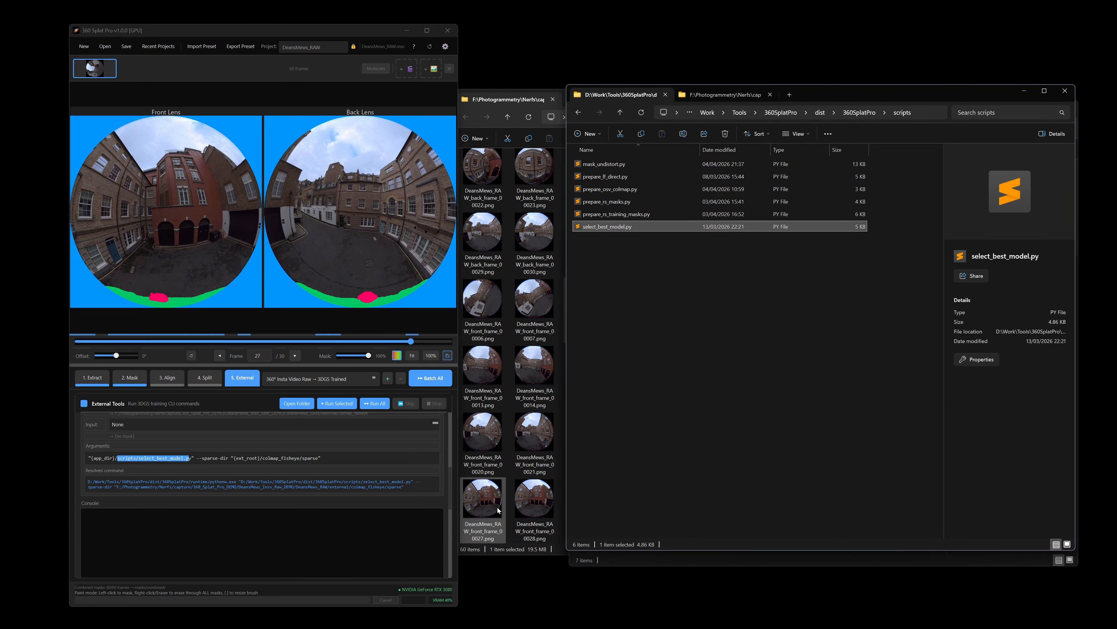
{"action": "left_click_drag", "start_coordinate": [91, 458], "coordinate": [116, 460]}
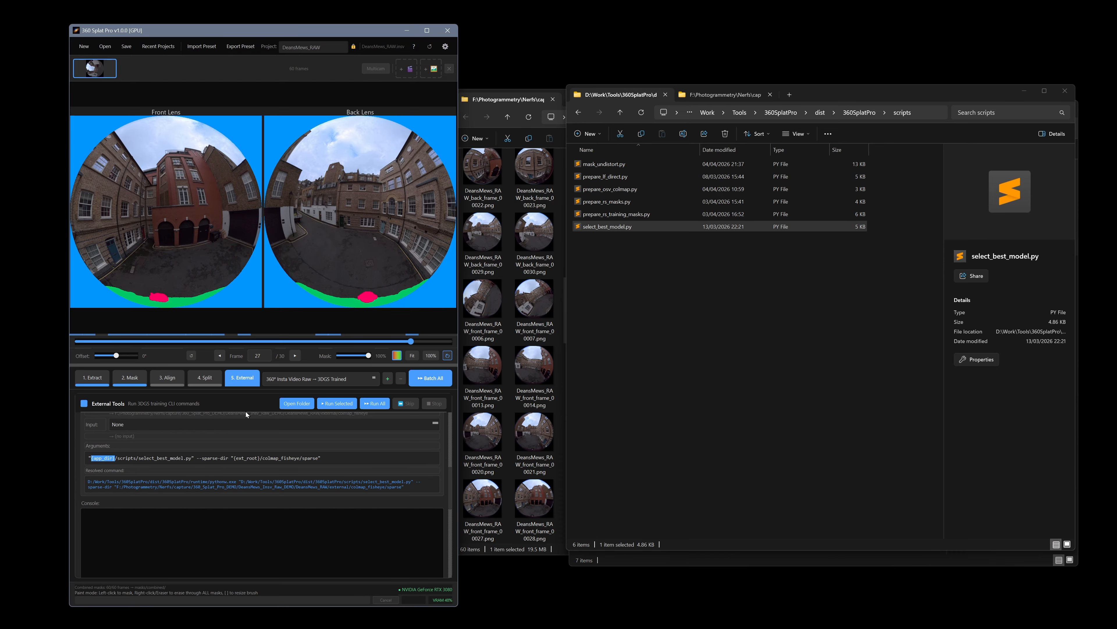
{"action": "scroll", "coordinate": [264, 463], "scroll_direction": "up", "scroll_amount": 5}
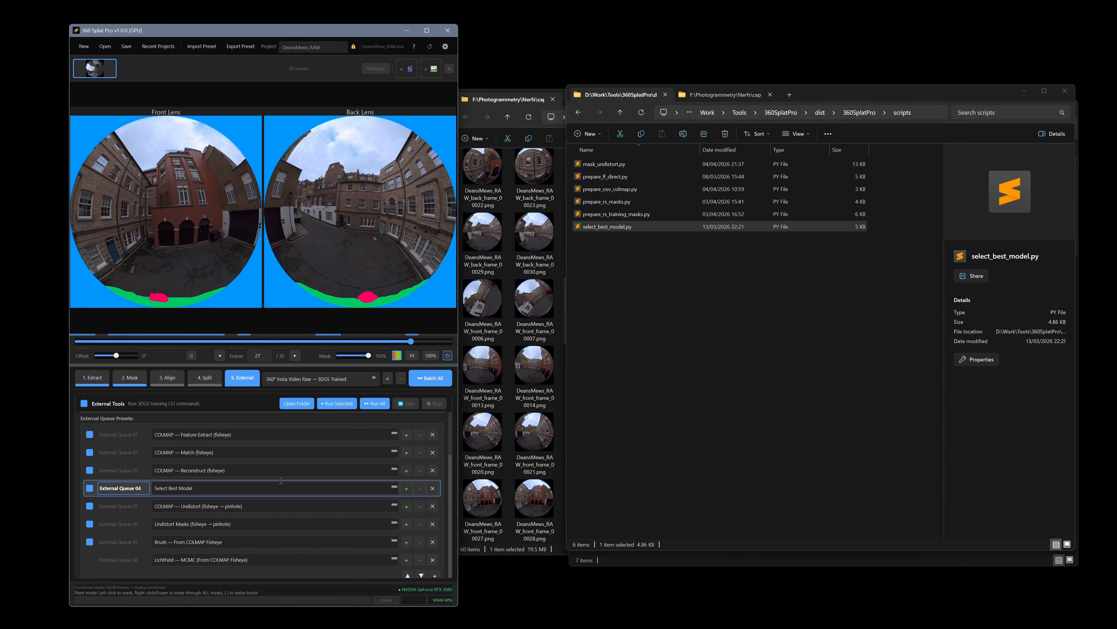
Step: Disable the Brush — From COLMAP Fisheye preset and run all checked external queue presets
{"action": "left_click", "coordinate": [136, 507]}
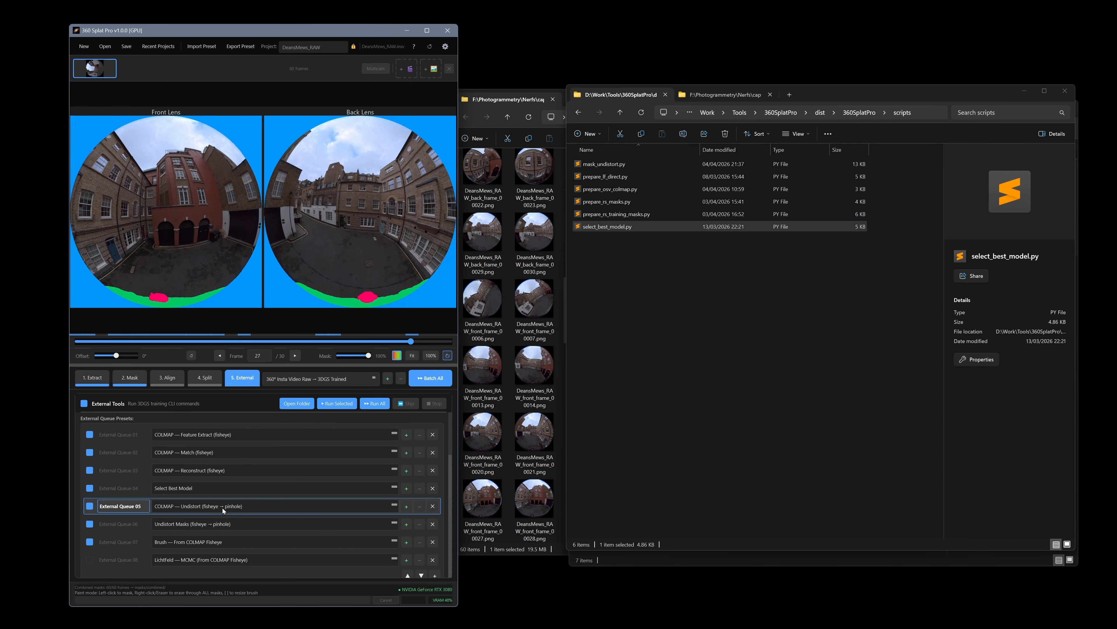
{"action": "left_click", "coordinate": [142, 527]}
{"action": "scroll", "coordinate": [264, 493], "scroll_direction": "down", "scroll_amount": 2}
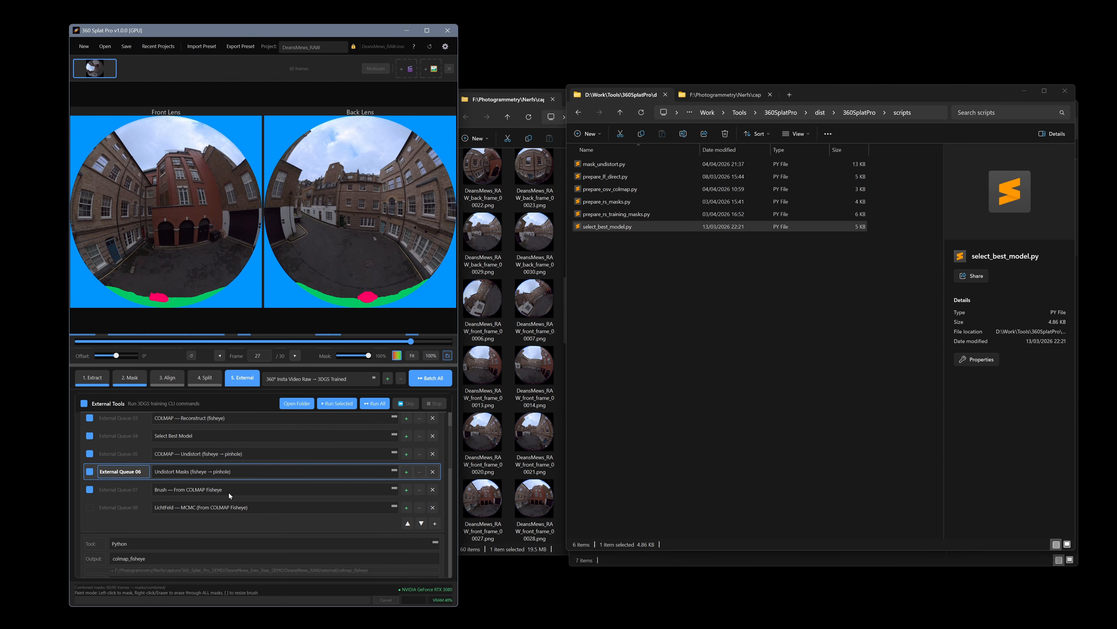
{"action": "left_click", "coordinate": [142, 490]}
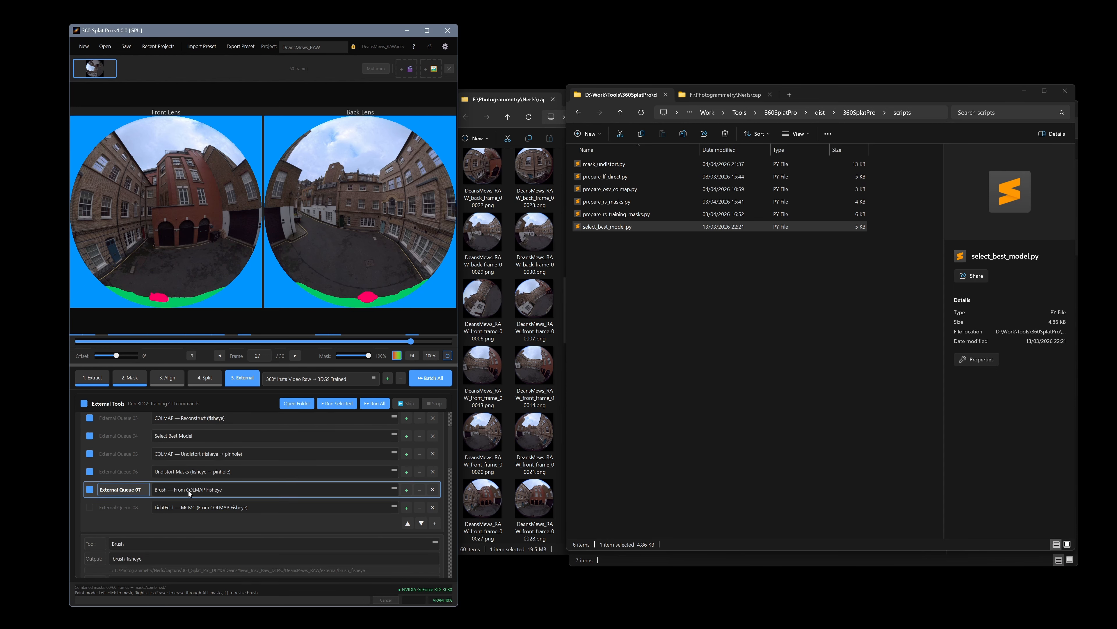
{"action": "left_click", "coordinate": [90, 490]}
{"action": "scroll", "coordinate": [122, 502], "scroll_direction": "up", "scroll_amount": 2}
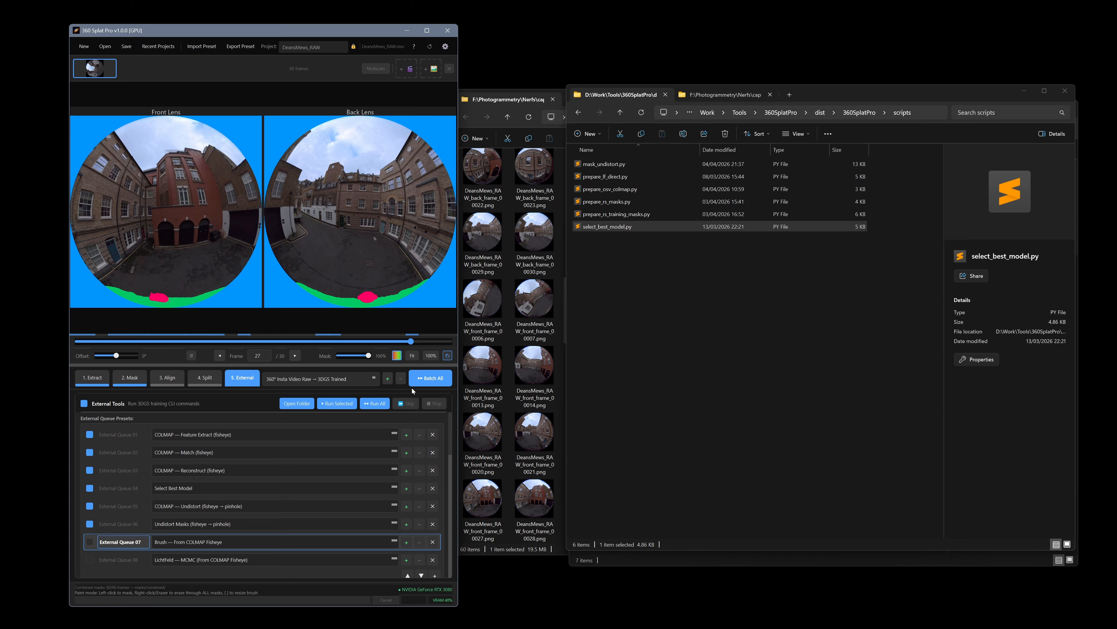
{"action": "left_click", "coordinate": [379, 404]}
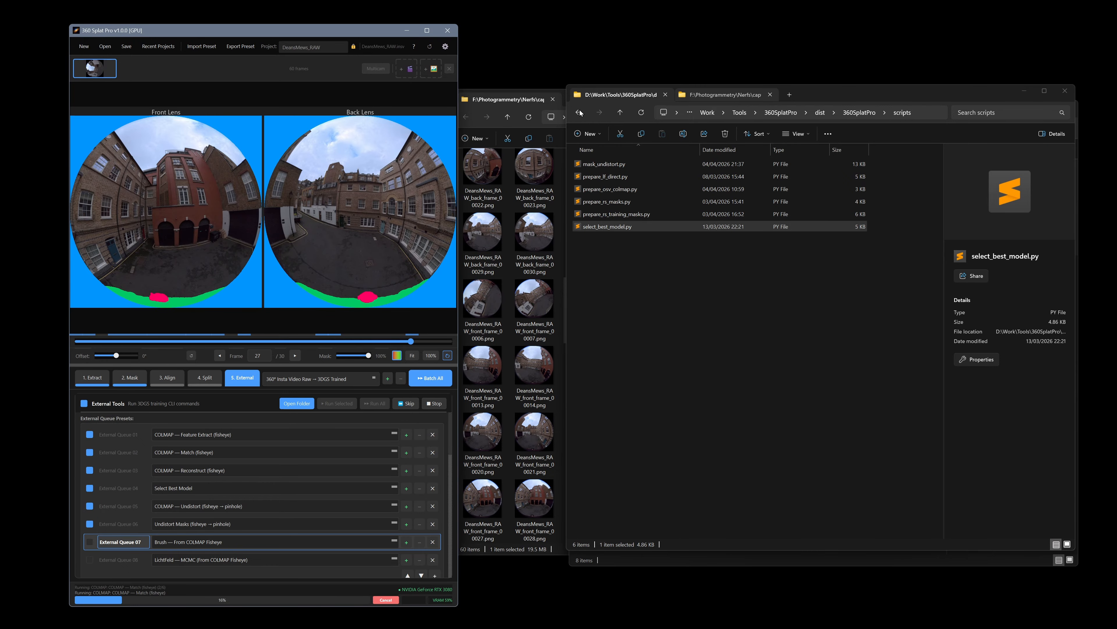
Step: Navigate the project folder to the colmap sparse output folder
{"action": "left_click_drag", "start_coordinate": [712, 95], "coordinate": [532, 102]}
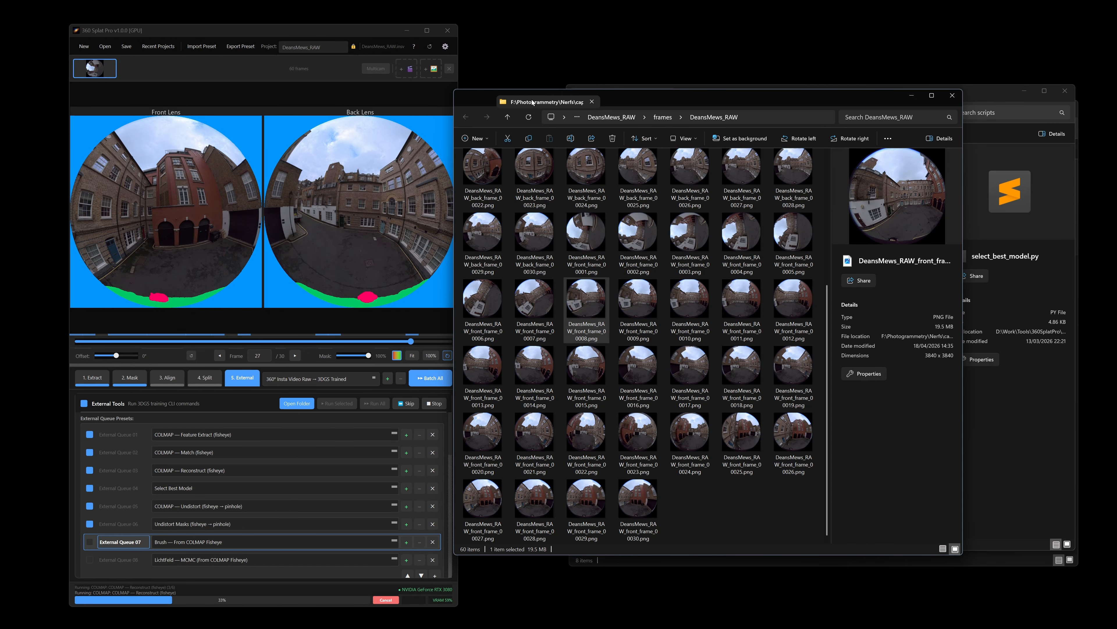
{"action": "left_click", "coordinate": [663, 117]}
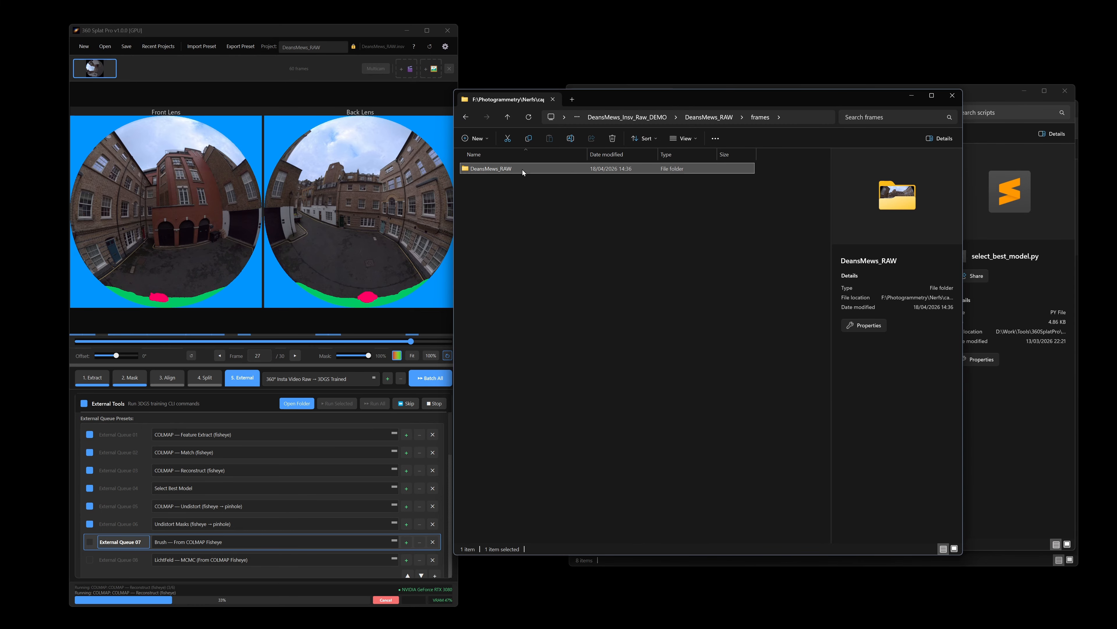
{"action": "left_click", "coordinate": [709, 117]}
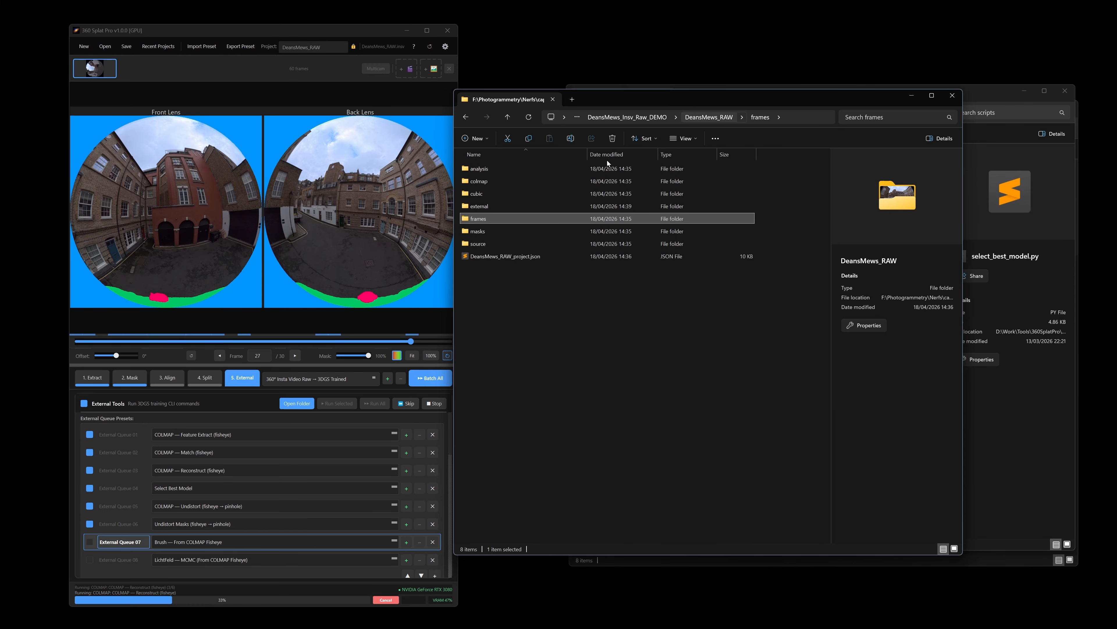
{"action": "double_click", "coordinate": [504, 179]}
{"action": "double_click", "coordinate": [493, 169]}
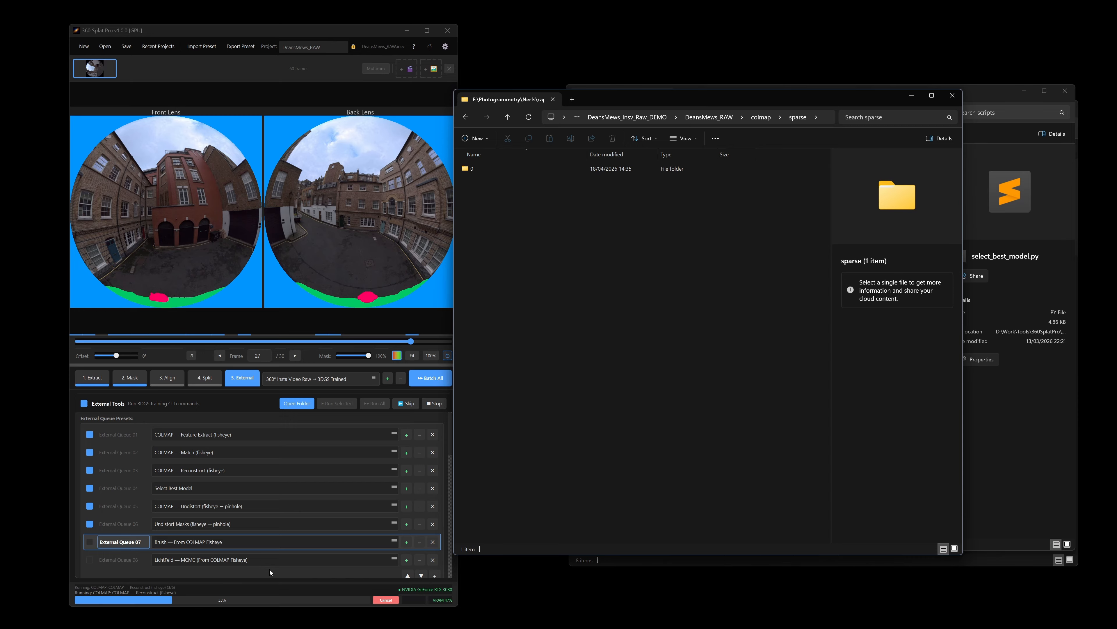
Step: Scroll through the console log to follow the running COLMAP reconstruction
{"action": "scroll", "coordinate": [253, 485], "scroll_direction": "down", "scroll_amount": 5}
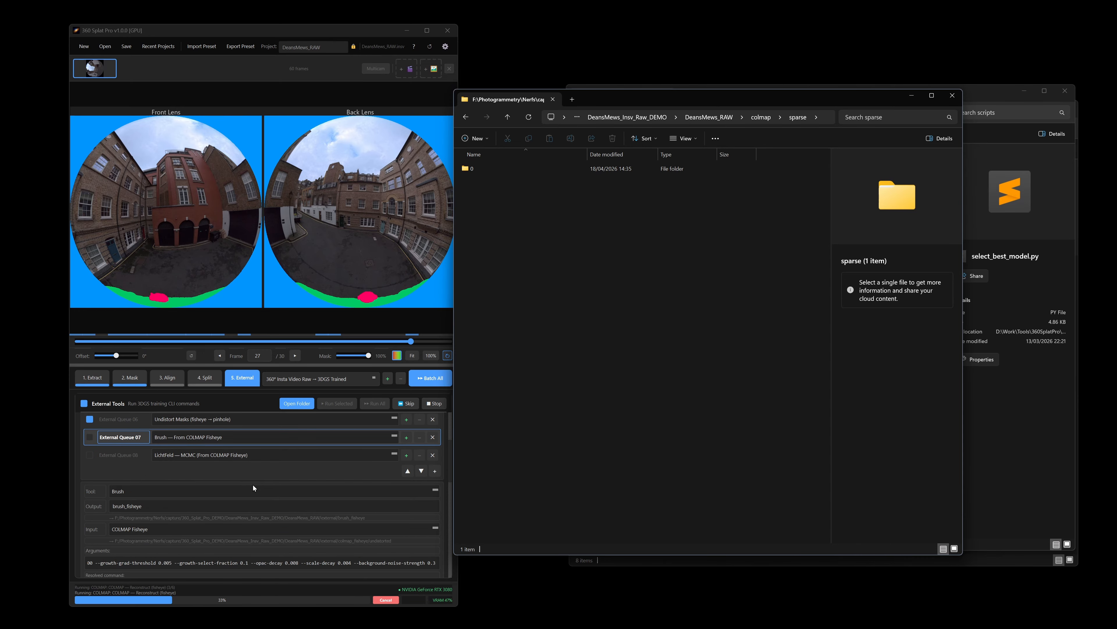
{"action": "scroll", "coordinate": [248, 470], "scroll_direction": "down", "scroll_amount": 2}
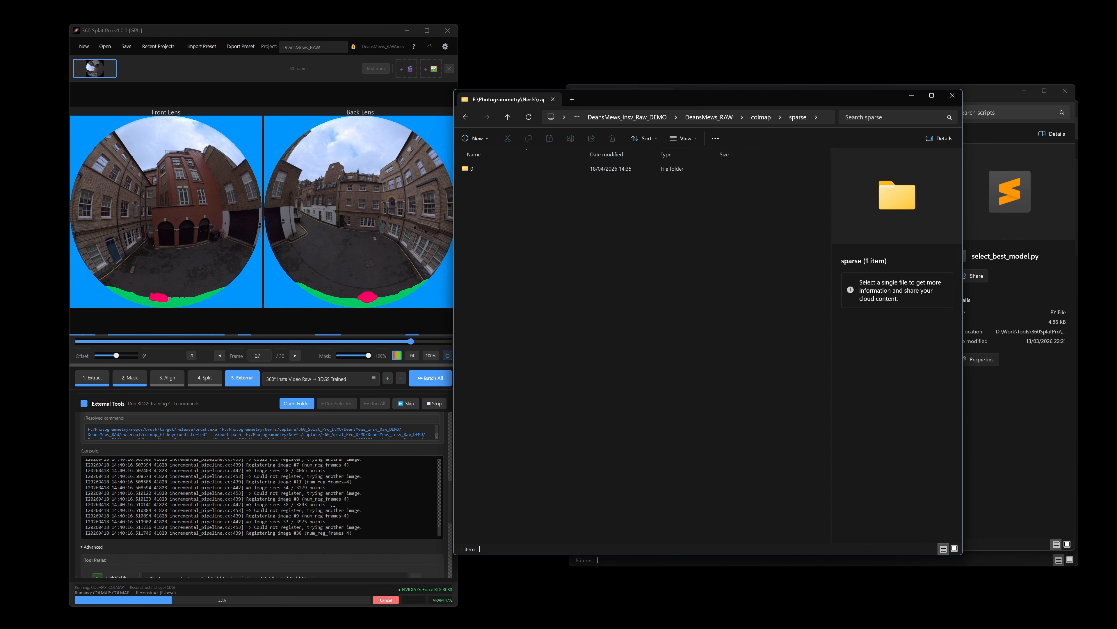
{"action": "left_click", "coordinate": [439, 534]}
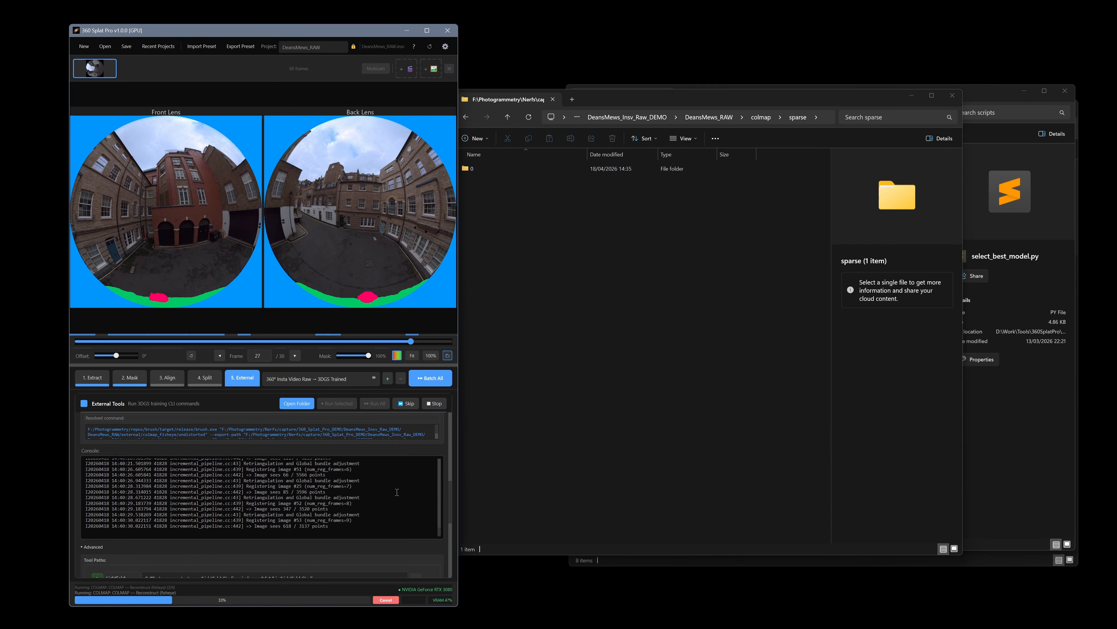
{"action": "left_click_drag", "start_coordinate": [439, 533], "coordinate": [438, 450]}
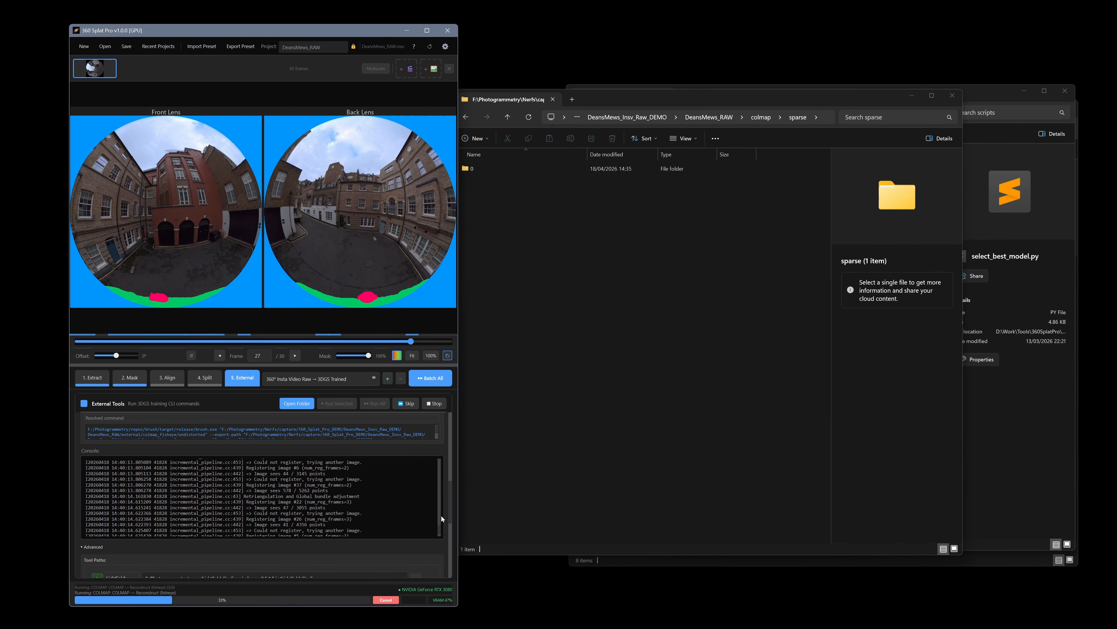
{"action": "left_click_drag", "start_coordinate": [439, 531], "coordinate": [442, 461]}
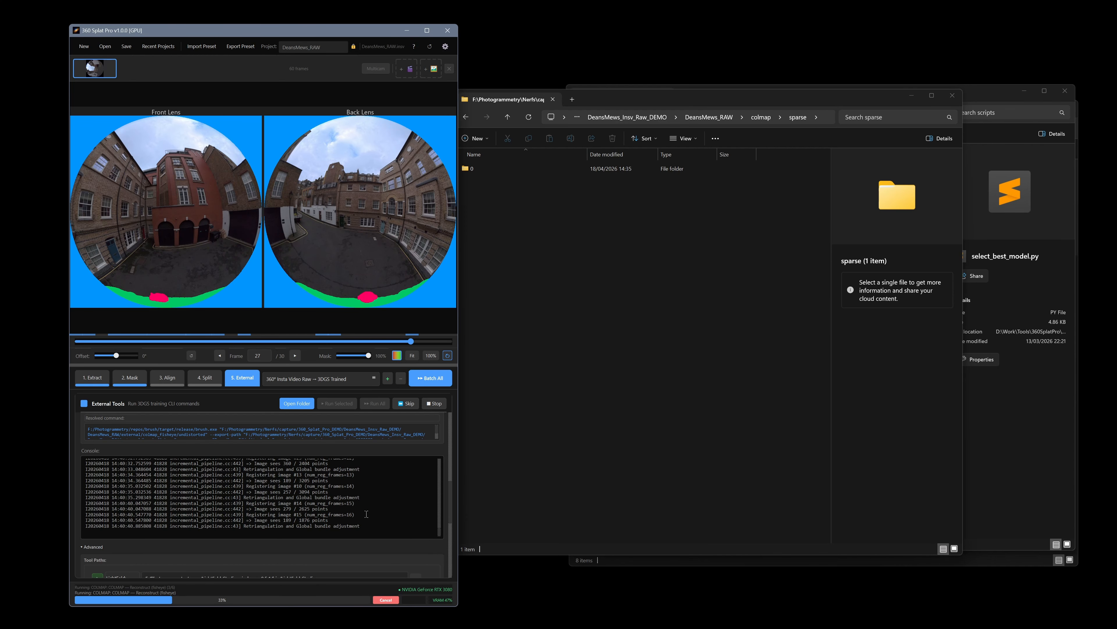
{"action": "scroll", "coordinate": [204, 493], "scroll_direction": "up", "scroll_amount": 10}
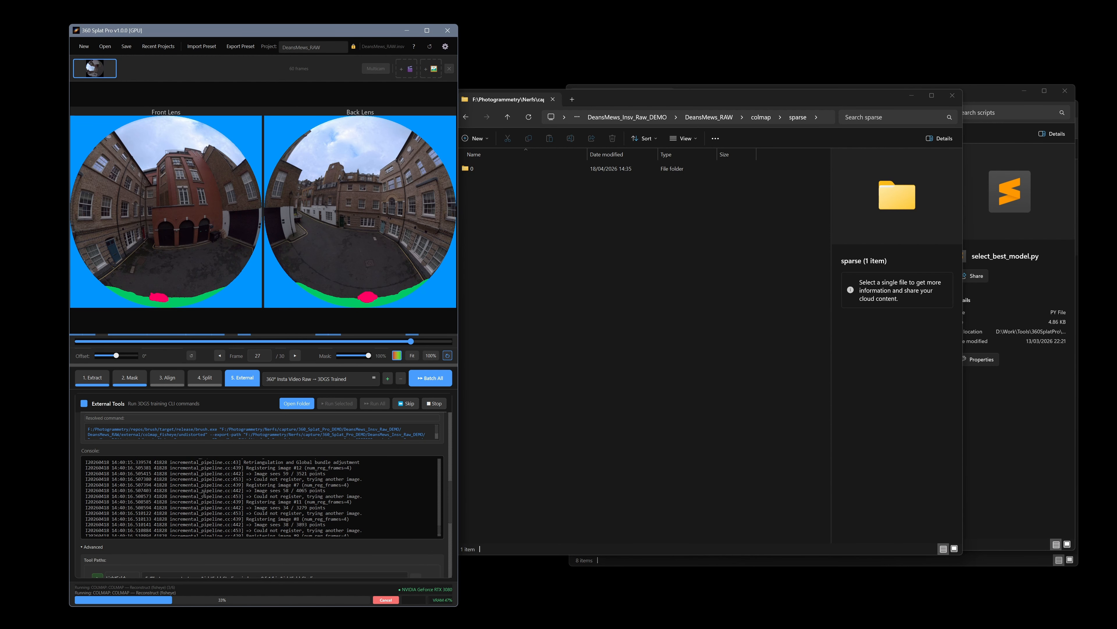
{"action": "scroll", "coordinate": [204, 493], "scroll_direction": "up", "scroll_amount": 6}
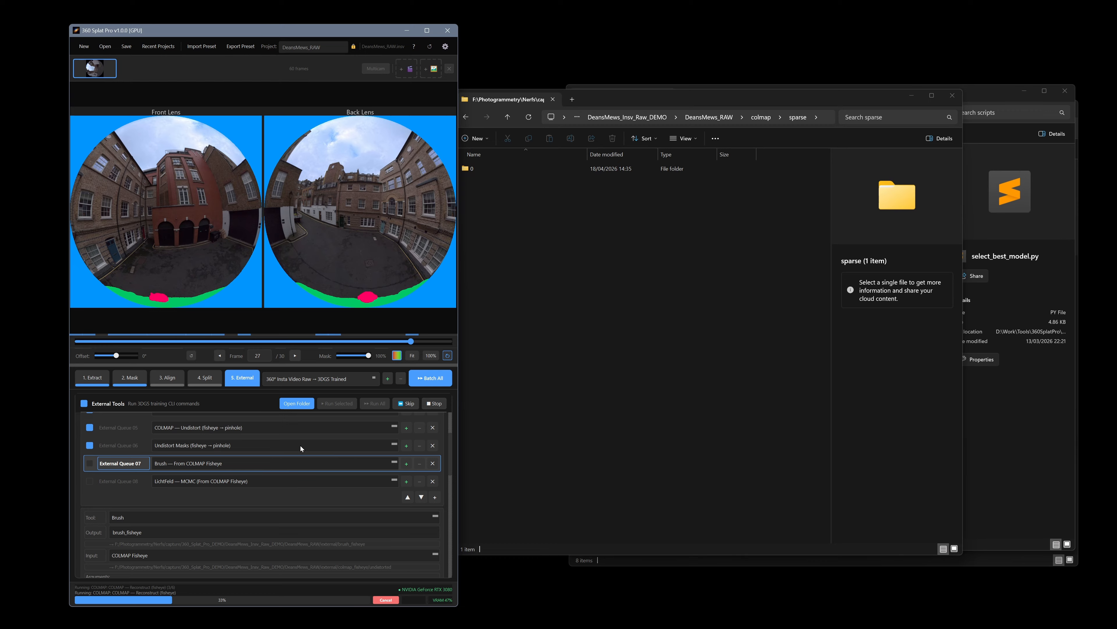
Step: Browse back through the project folders, opening the cubic folder and returning to DeansMews_RAW
{"action": "left_click", "coordinate": [633, 309]}
{"action": "left_click_drag", "start_coordinate": [826, 117], "coordinate": [760, 116]}
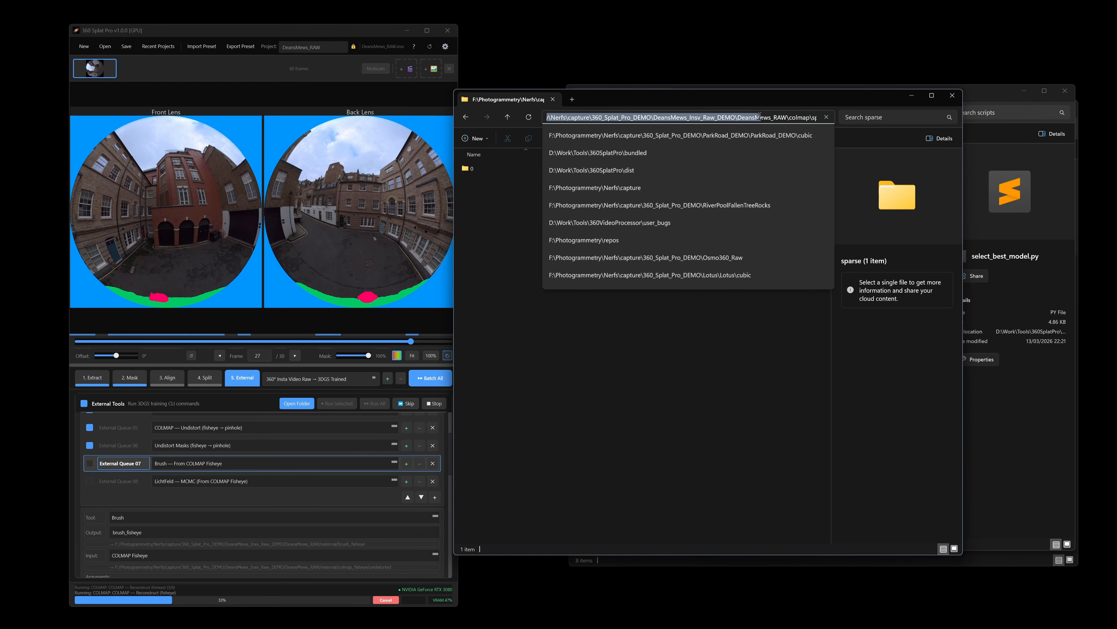
{"action": "left_click", "coordinate": [764, 98]}
{"action": "left_click", "coordinate": [760, 117]}
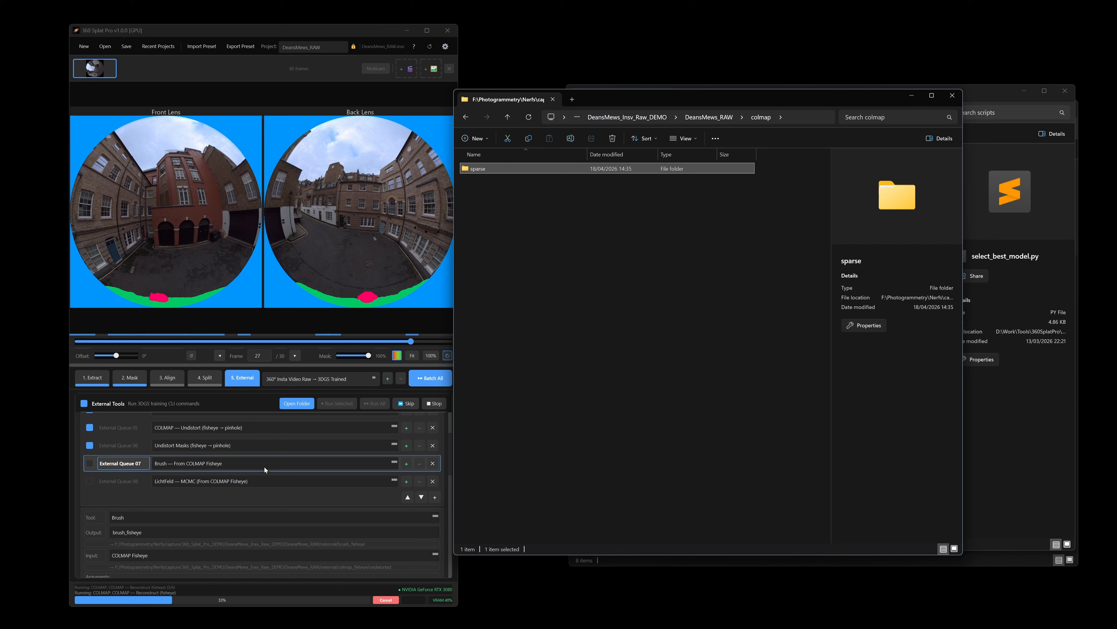
{"action": "left_click", "coordinate": [716, 117]}
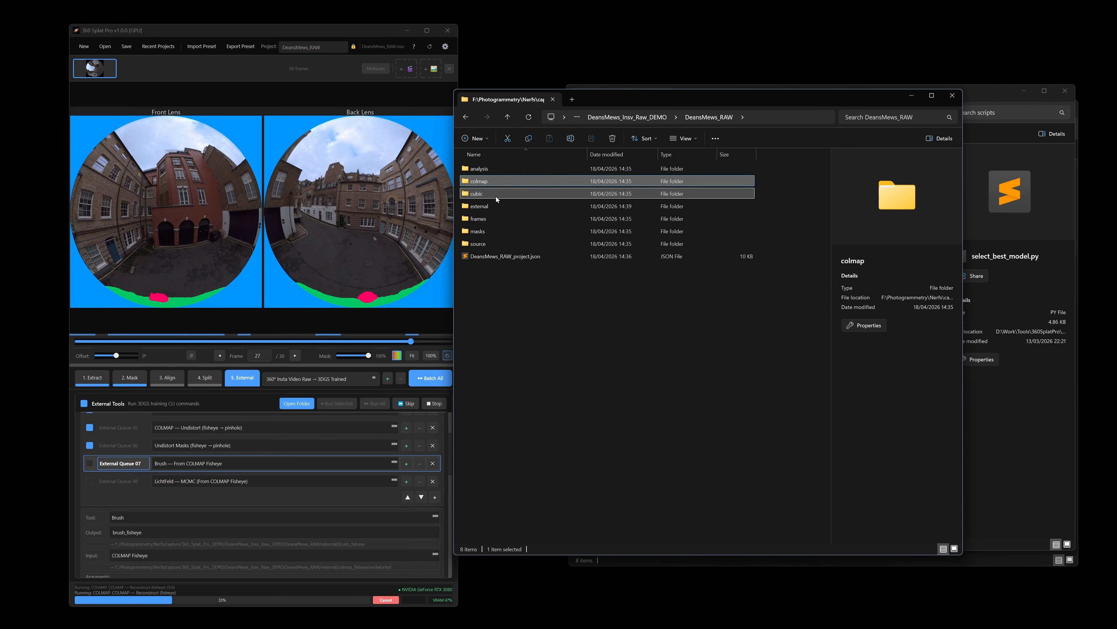
{"action": "double_click", "coordinate": [496, 196]}
{"action": "key", "text": "alt+Left"}
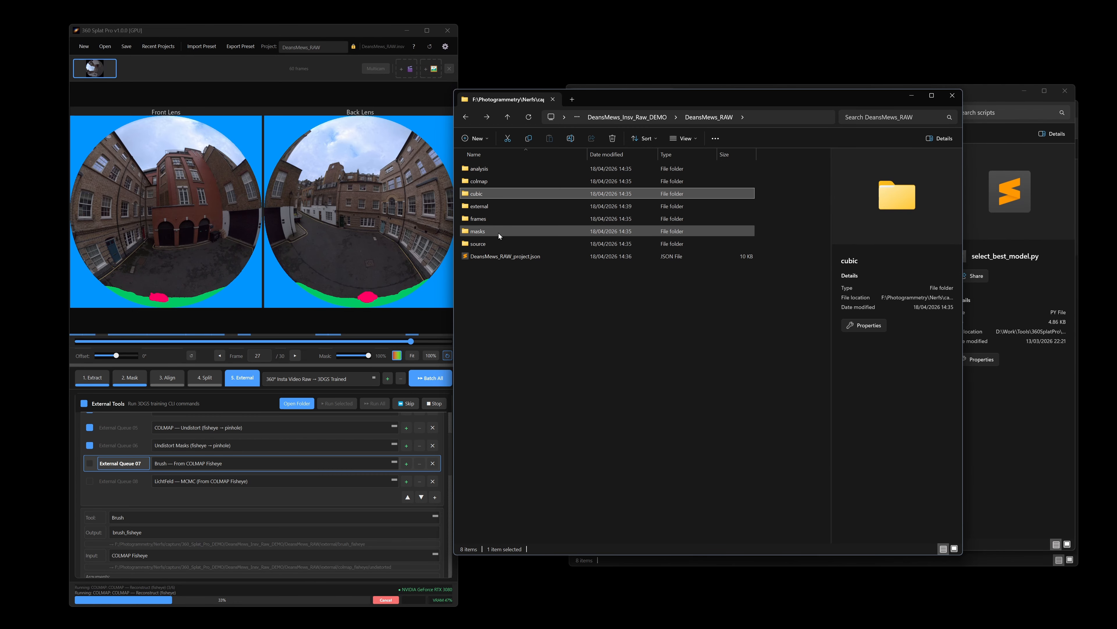
Step: Open the external folder and then its colmap_fisheye subfolder in the file explorer
{"action": "double_click", "coordinate": [494, 206]}
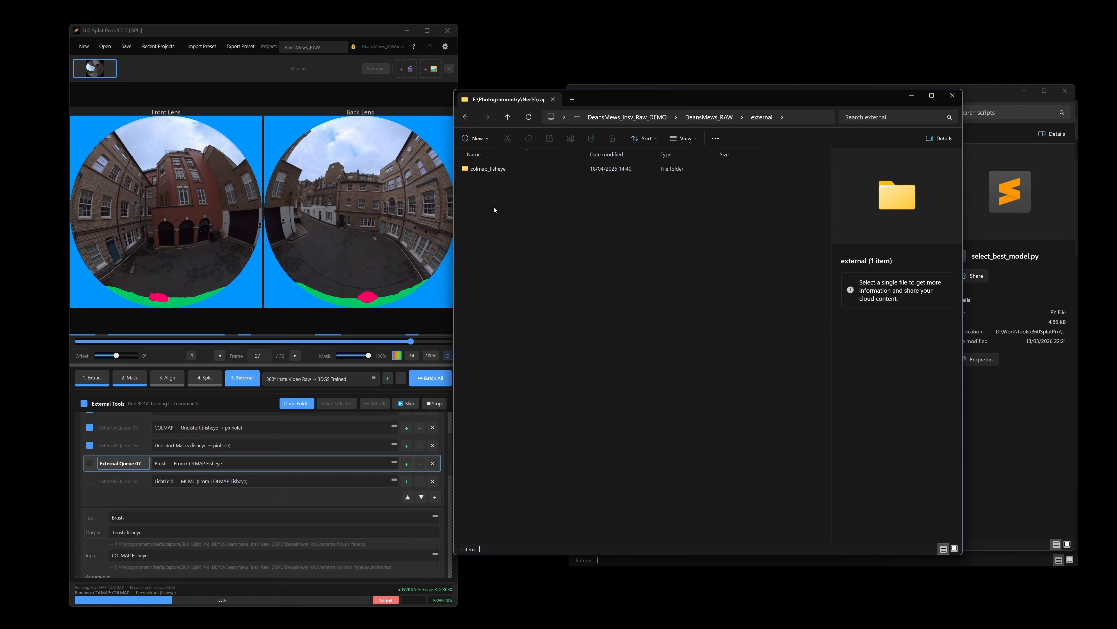
{"action": "double_click", "coordinate": [504, 168]}
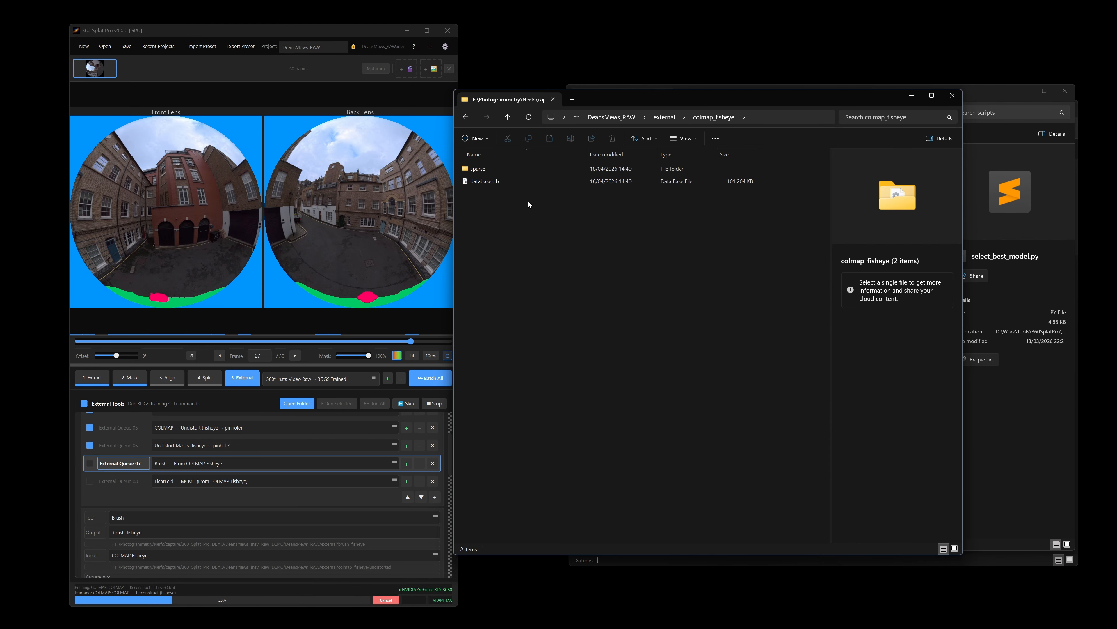
{"action": "left_click_drag", "start_coordinate": [647, 102], "coordinate": [669, 93]}
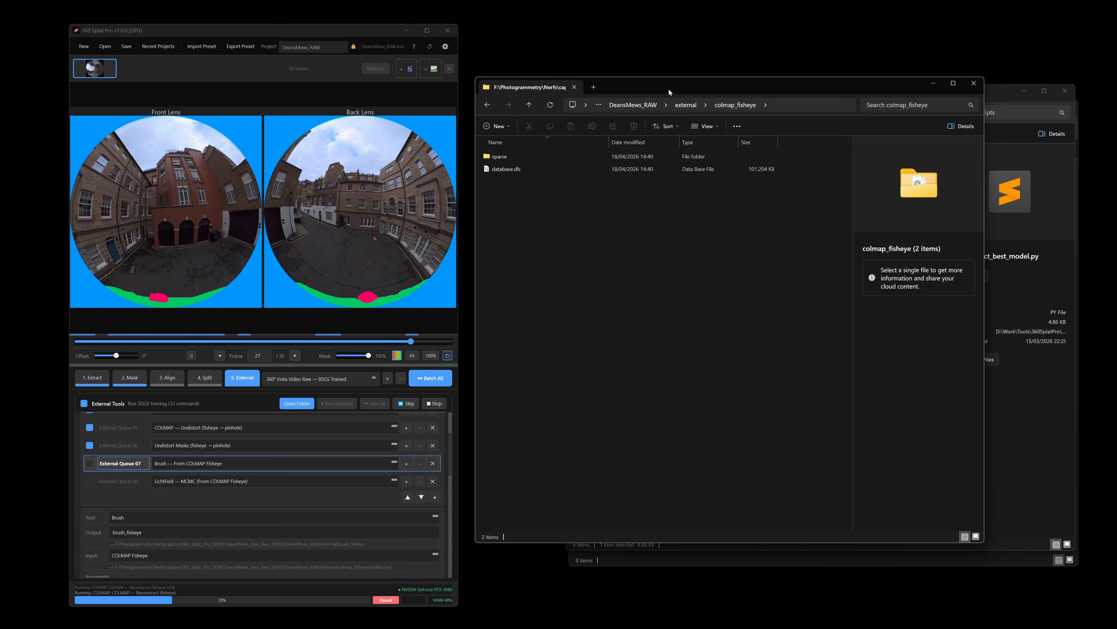
Step: Browse the workflow preset list without changing it, and scrub the timeline to frame 29
{"action": "left_click", "coordinate": [340, 378]}
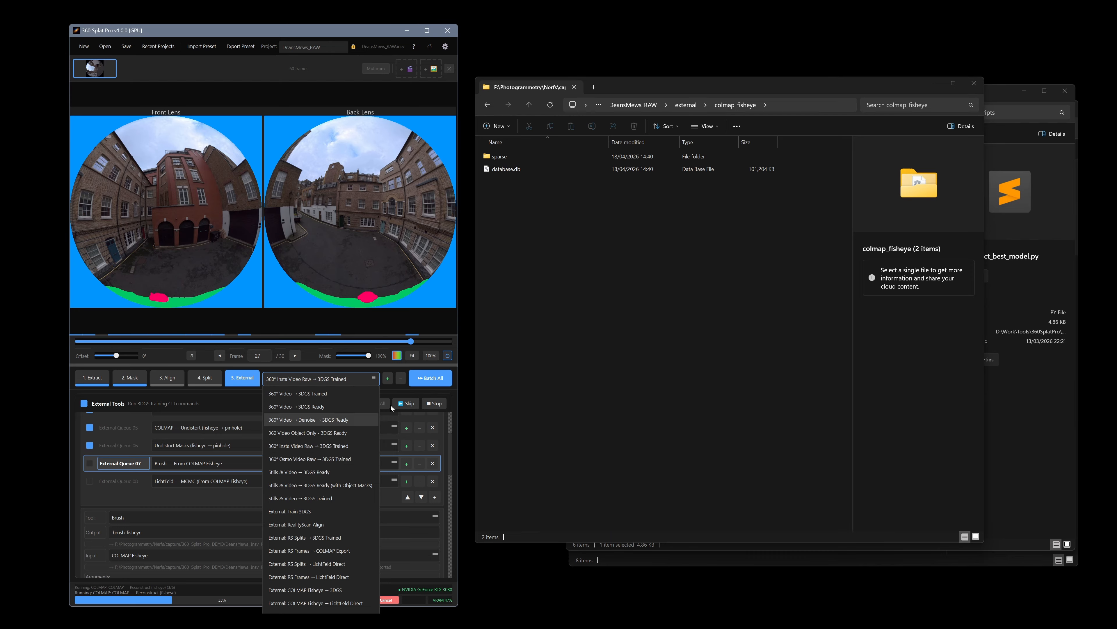
{"action": "left_click", "coordinate": [458, 359]}
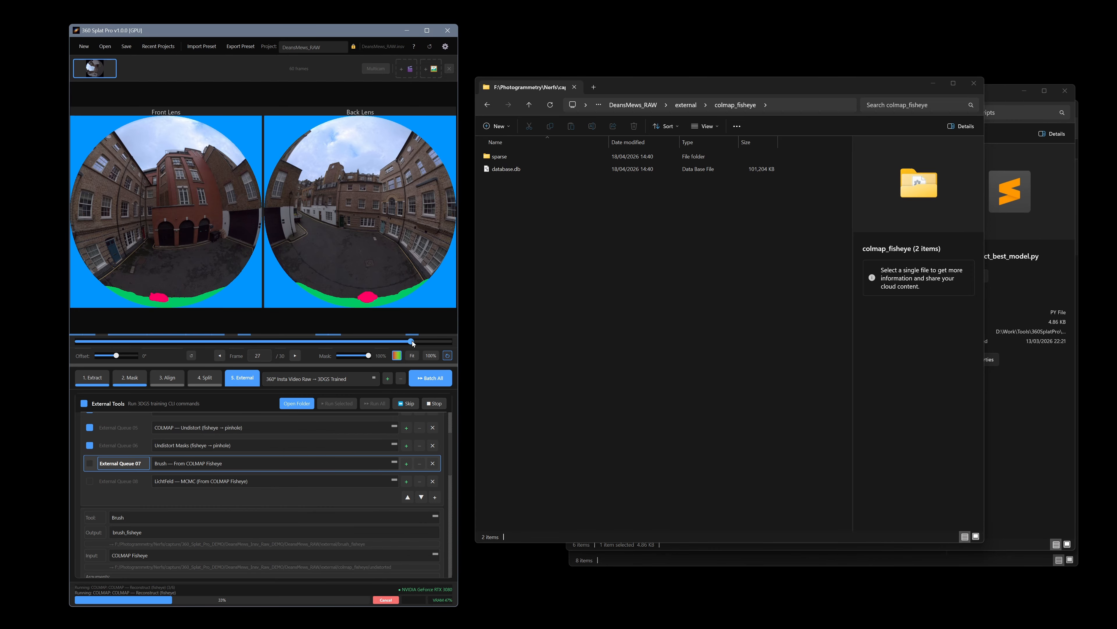
{"action": "left_click_drag", "start_coordinate": [445, 341], "coordinate": [441, 342]}
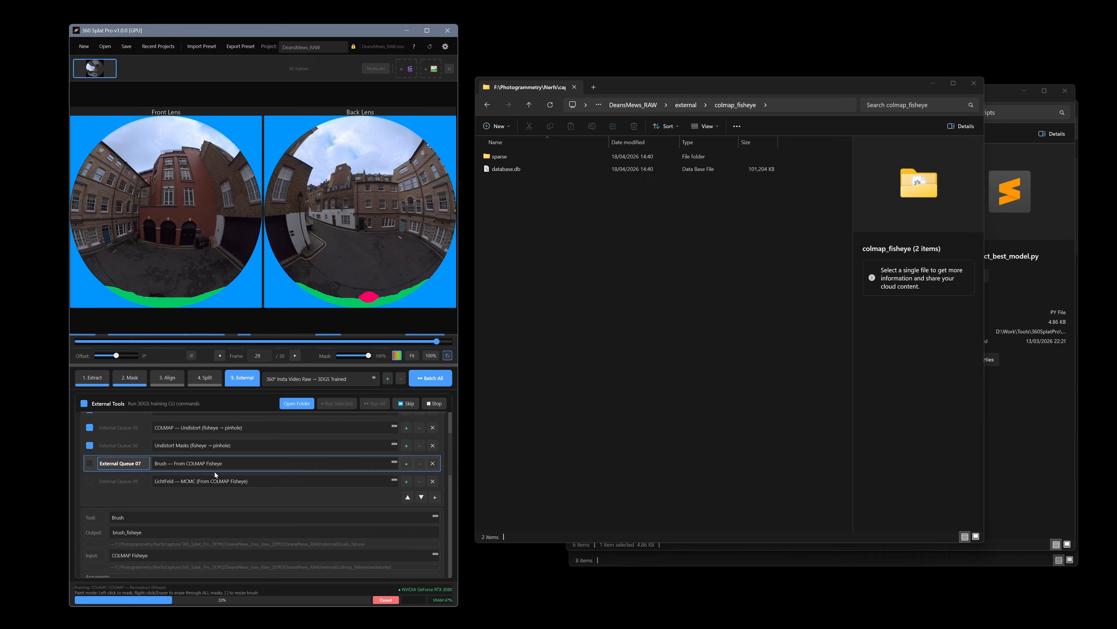
Step: Select the COLMAP — Feature Extract (fisheye) queue preset, and dismiss the Save Custom Template dialog that opens
{"action": "scroll", "coordinate": [215, 472], "scroll_direction": "up", "scroll_amount": 3}
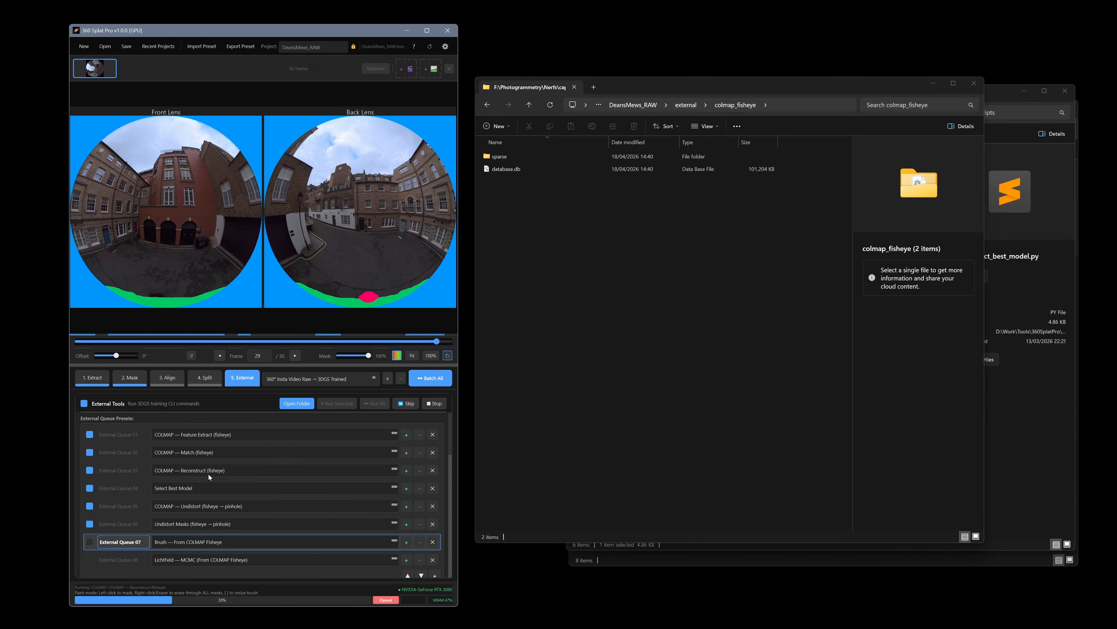
{"action": "left_click", "coordinate": [136, 435]}
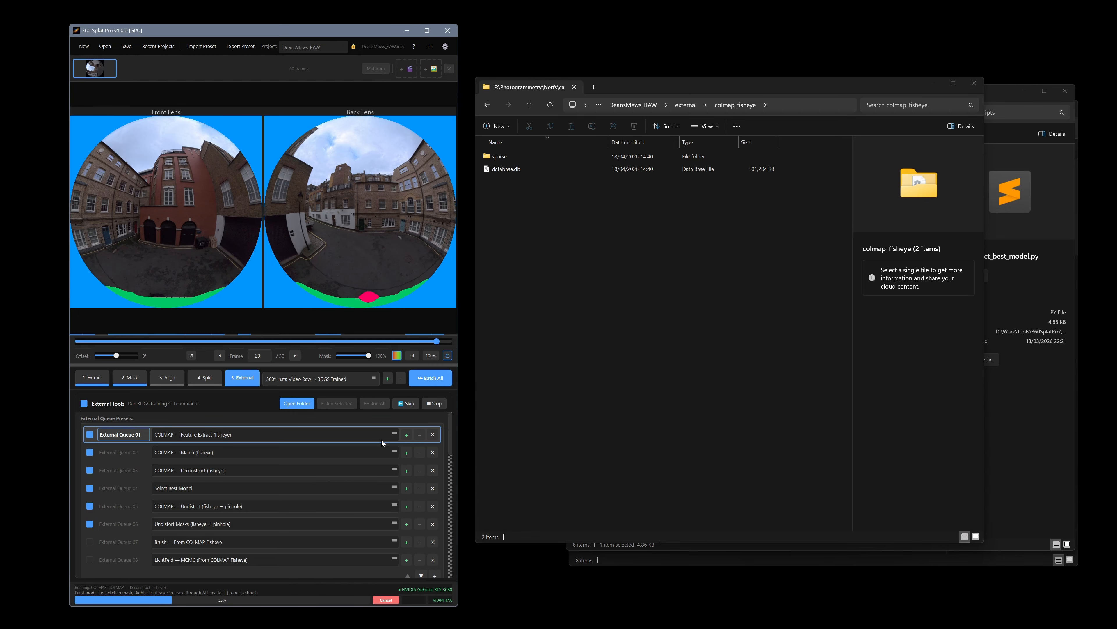
{"action": "left_click", "coordinate": [407, 435]}
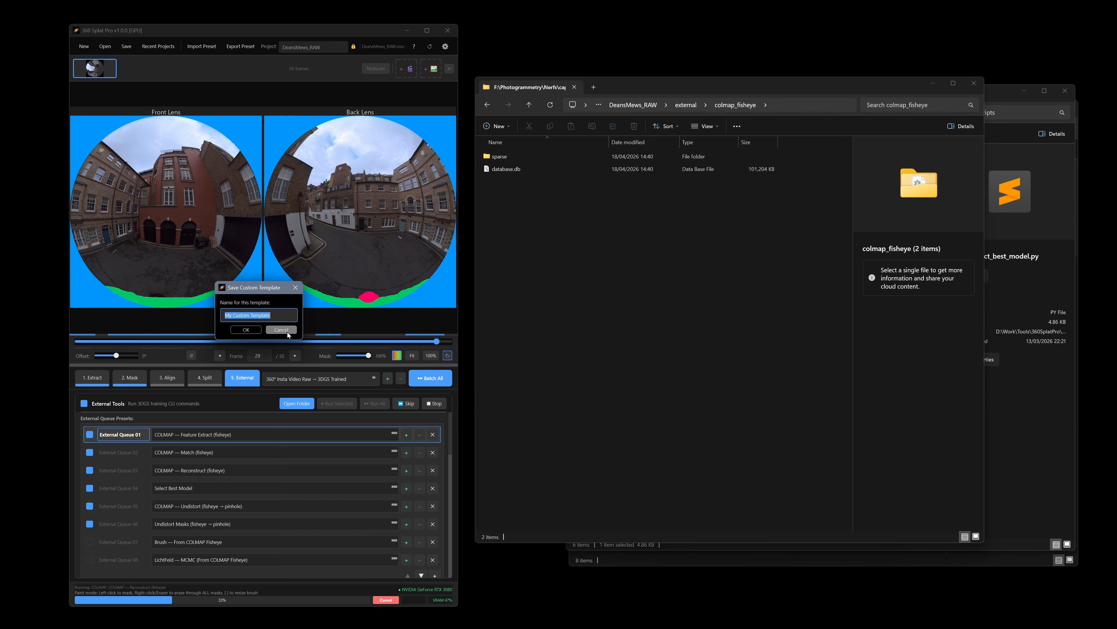
{"action": "left_click", "coordinate": [290, 331]}
Step: Inspect the selected preset's feature extractor arguments and resolved command line
{"action": "scroll", "coordinate": [205, 514], "scroll_direction": "down", "scroll_amount": 6}
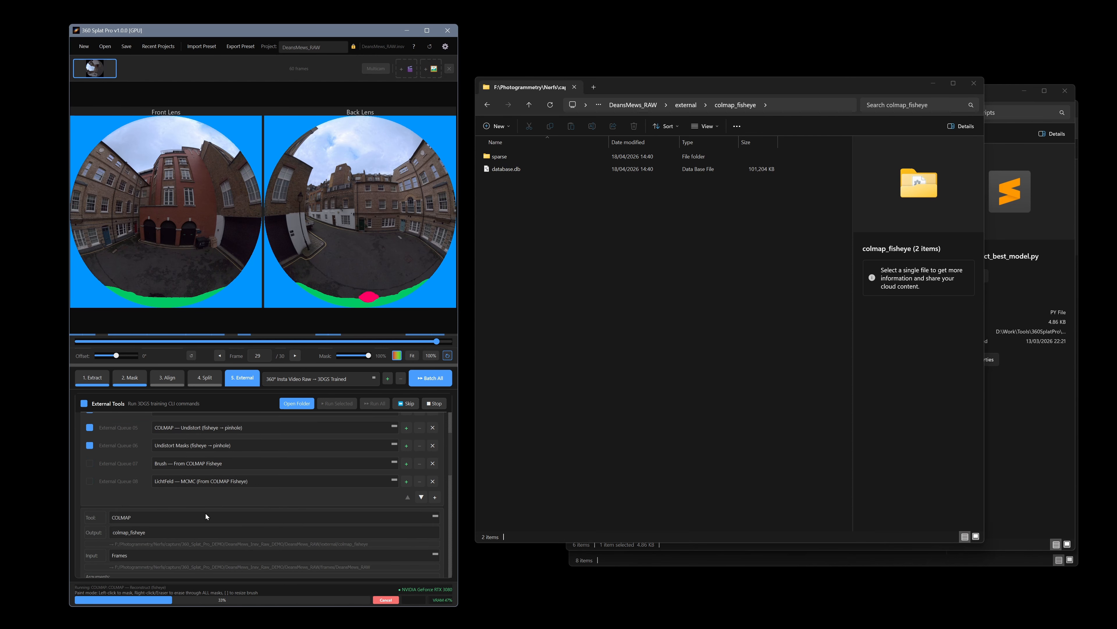
{"action": "left_click_drag", "start_coordinate": [125, 483], "coordinate": [350, 481]}
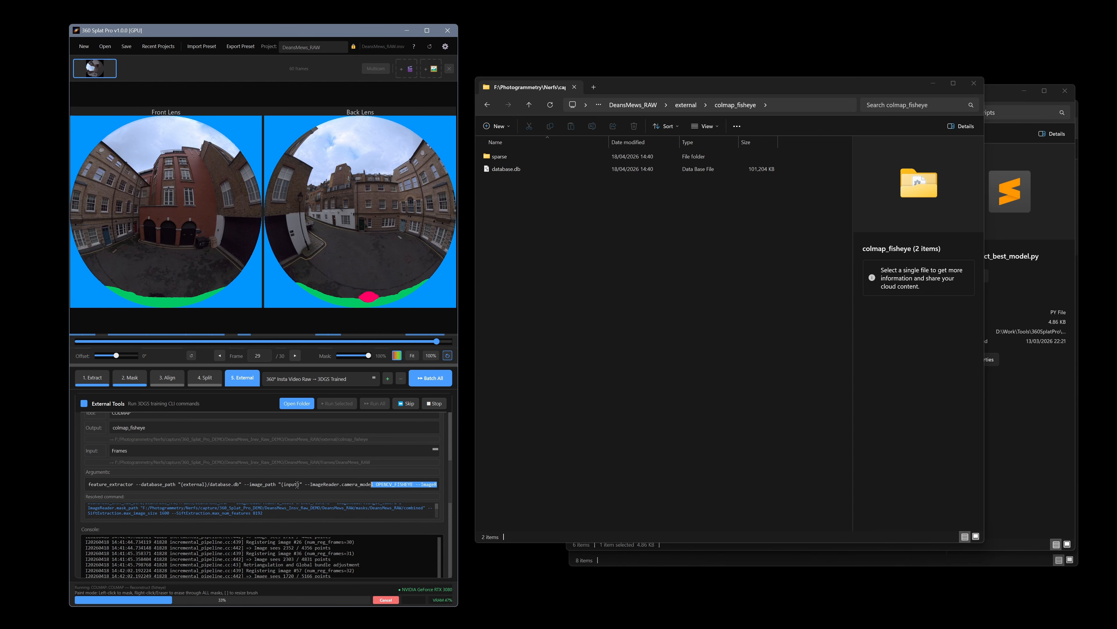
{"action": "left_click", "coordinate": [282, 483]}
{"action": "triple_click", "coordinate": [335, 484]}
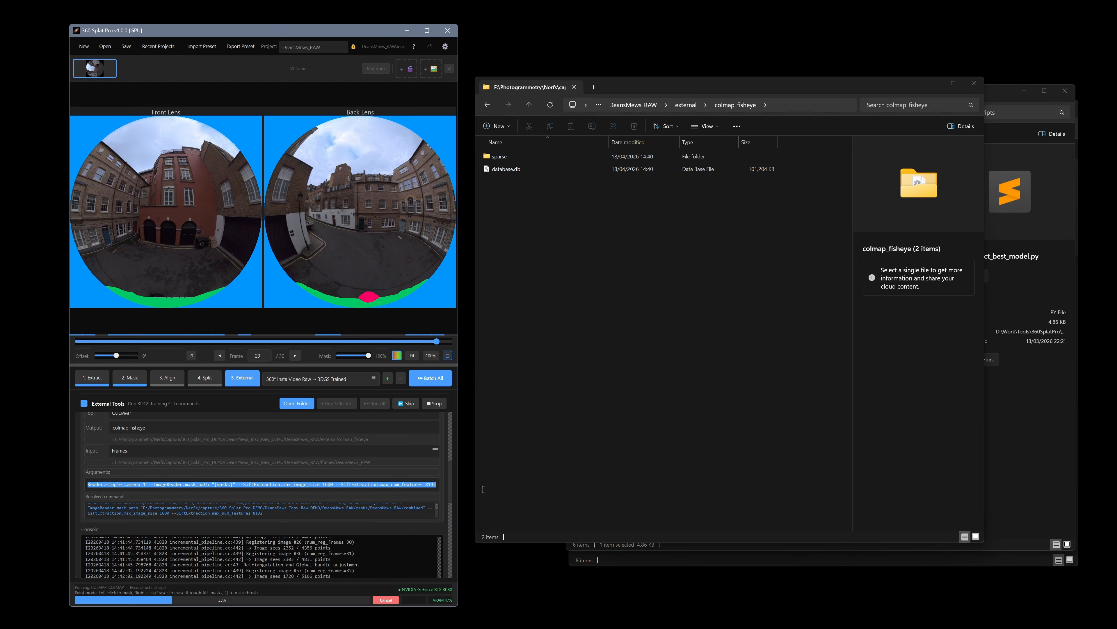
{"action": "left_click", "coordinate": [335, 485]}
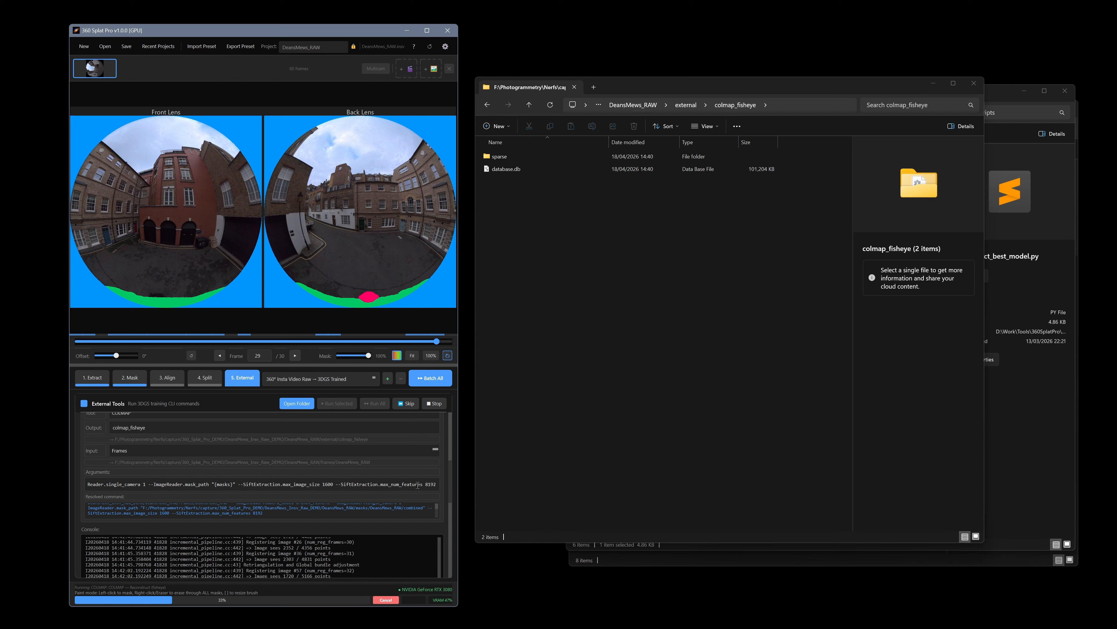
{"action": "scroll", "coordinate": [339, 468], "scroll_direction": "up", "scroll_amount": 3}
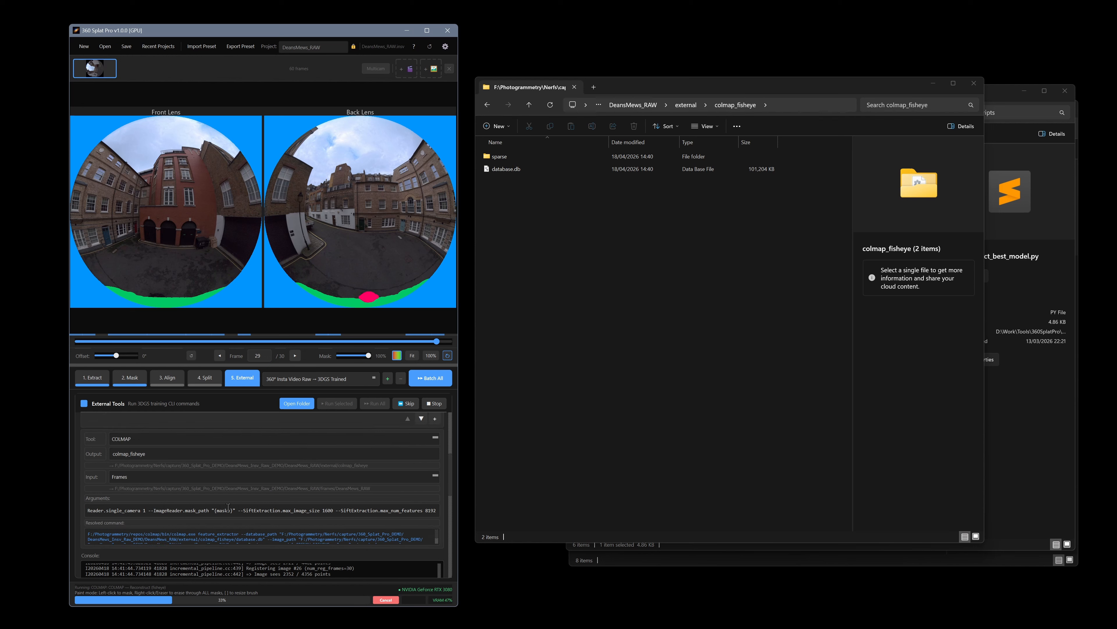
{"action": "scroll", "coordinate": [260, 511], "scroll_direction": "down", "scroll_amount": 3}
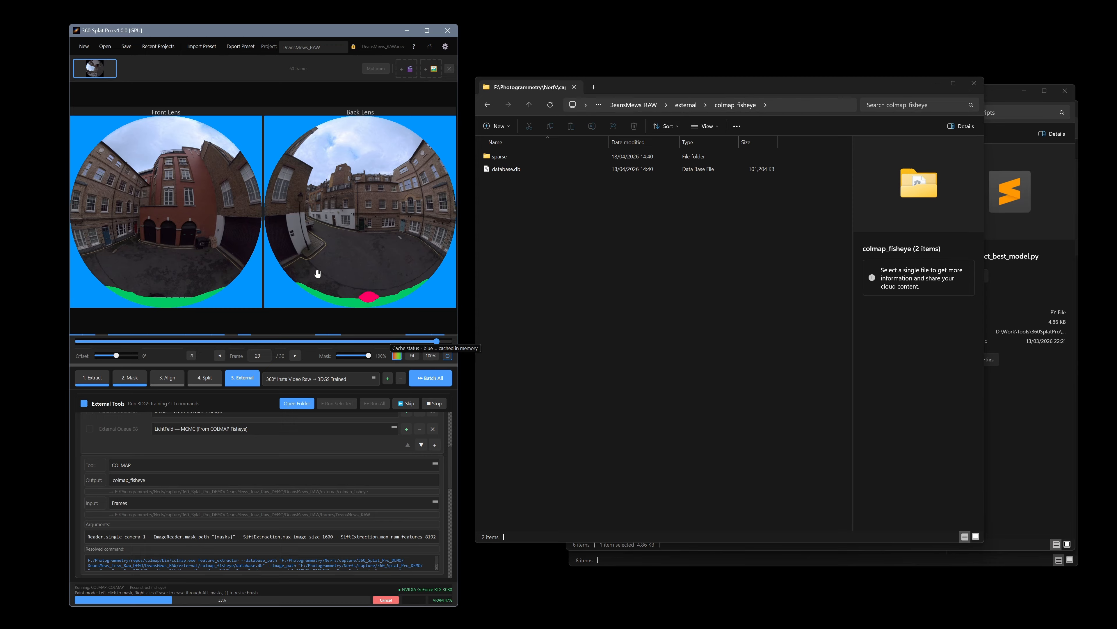
{"action": "scroll", "coordinate": [167, 434], "scroll_direction": "up", "scroll_amount": 5}
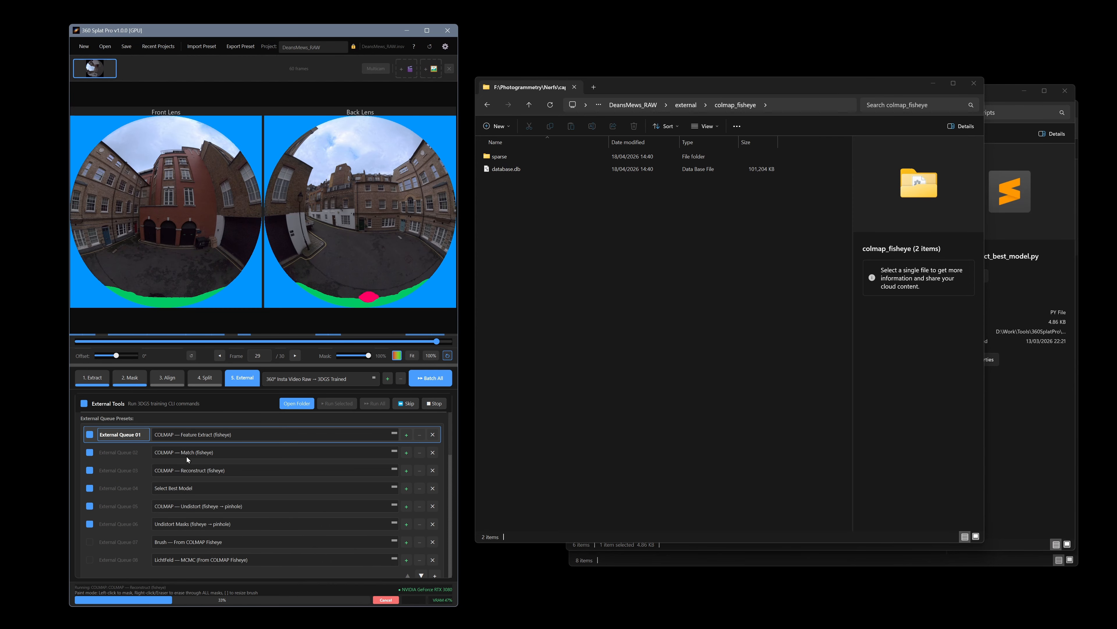